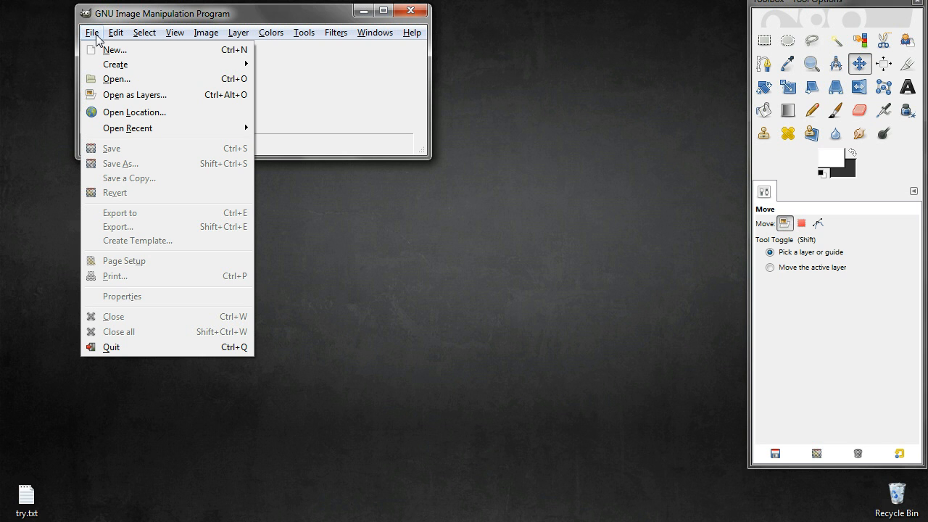
# Open the image Labui.png from the gimplab folder
pyautogui.click(107, 80)
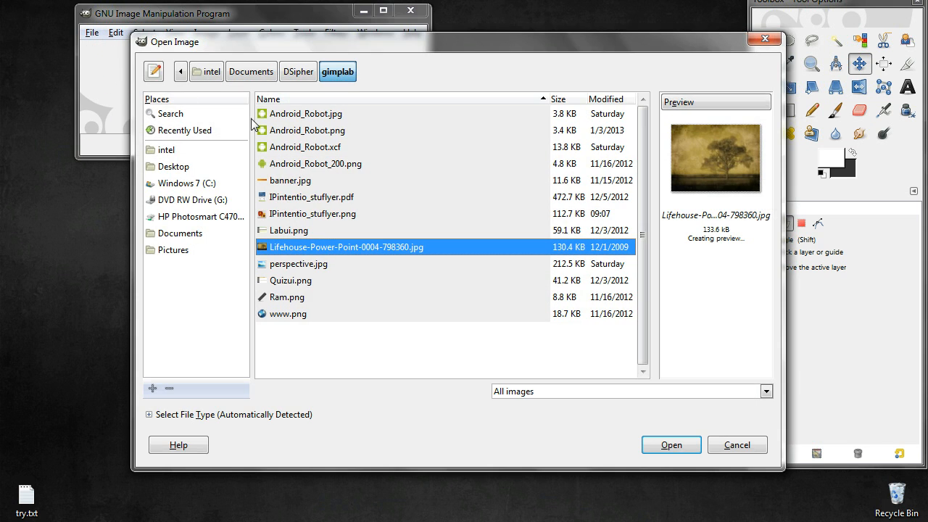
pyautogui.click(298, 231)
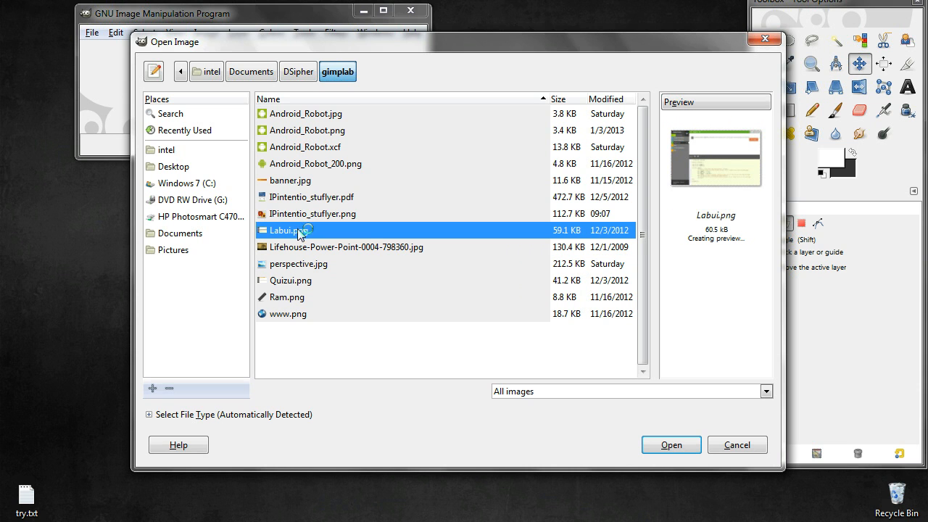
pyautogui.click(671, 445)
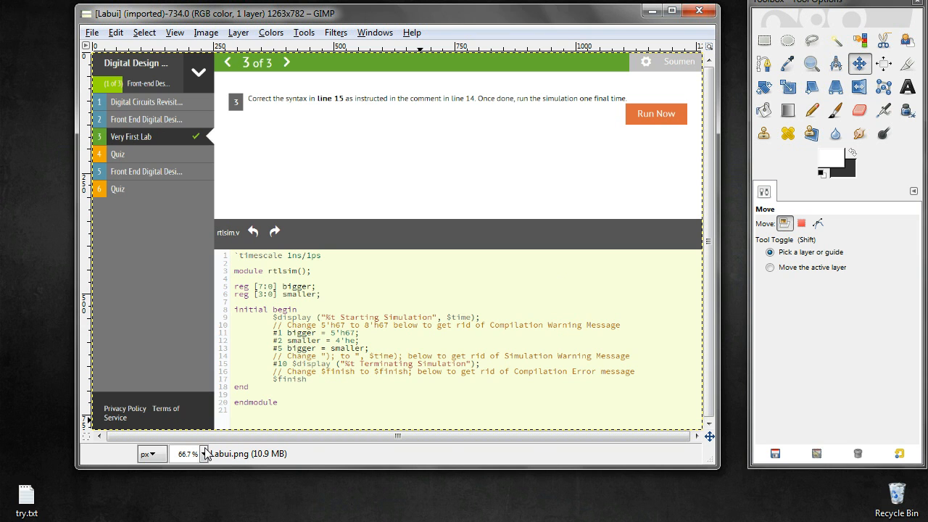
# Resize the image canvas to 1868 × 1564 px, offsetting the existing layer by X 308 and Y 46
pyautogui.click(205, 453)
pyautogui.click(201, 424)
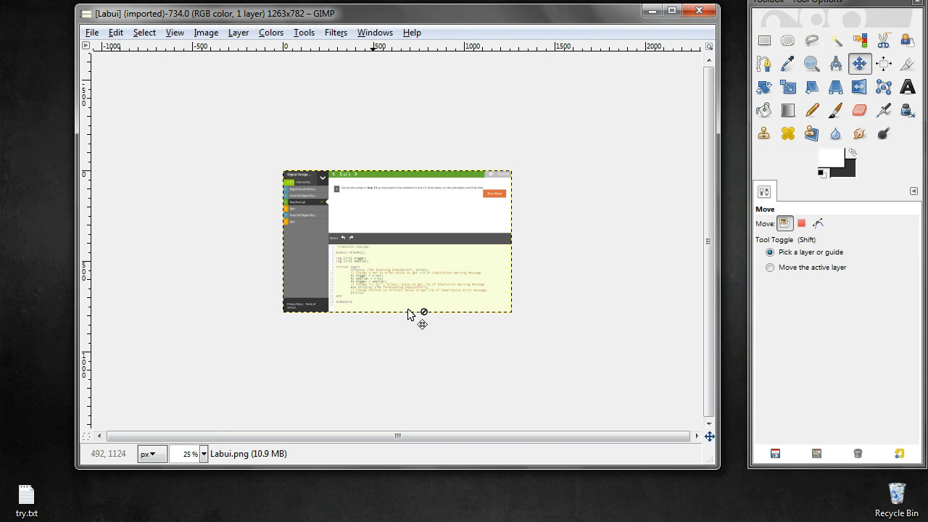
pyautogui.click(211, 35)
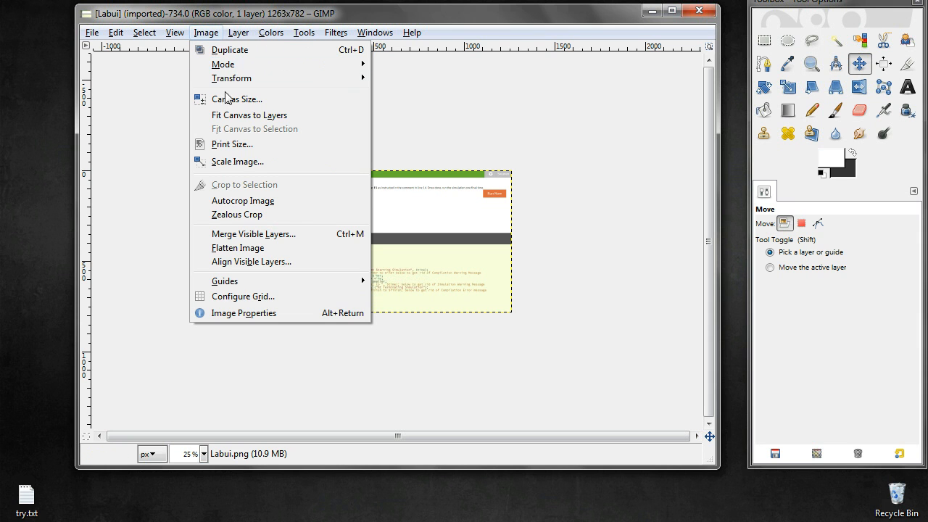
pyautogui.click(230, 99)
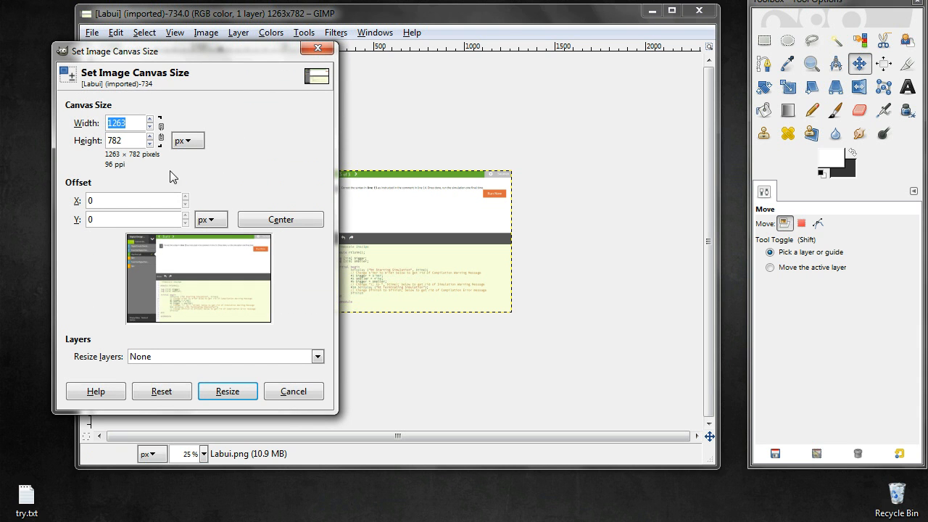
pyautogui.moveTo(151, 121); pyautogui.dragTo(151, 138)
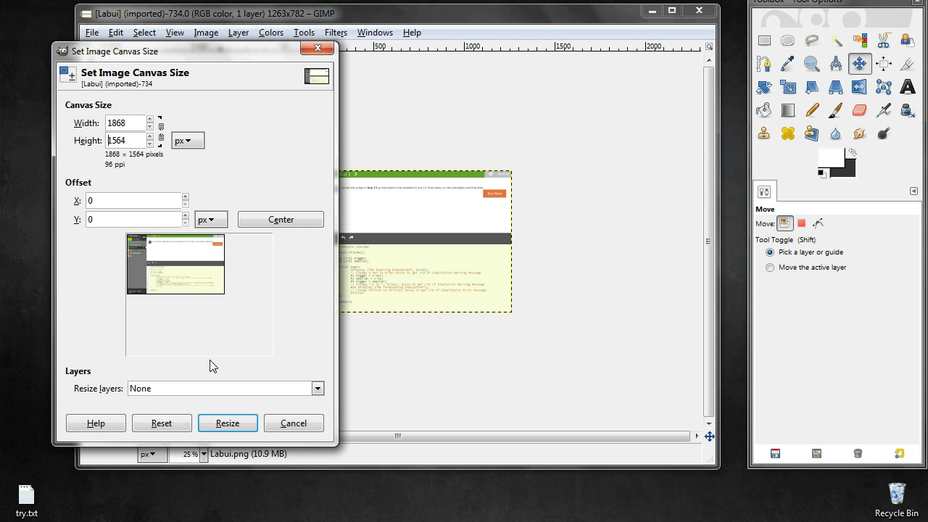
pyautogui.moveTo(183, 280); pyautogui.dragTo(206, 278)
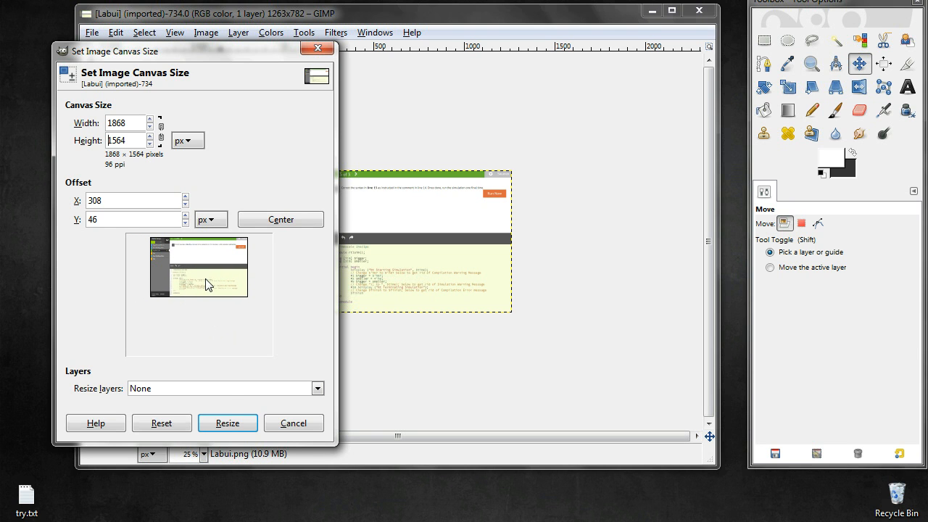
pyautogui.click(229, 425)
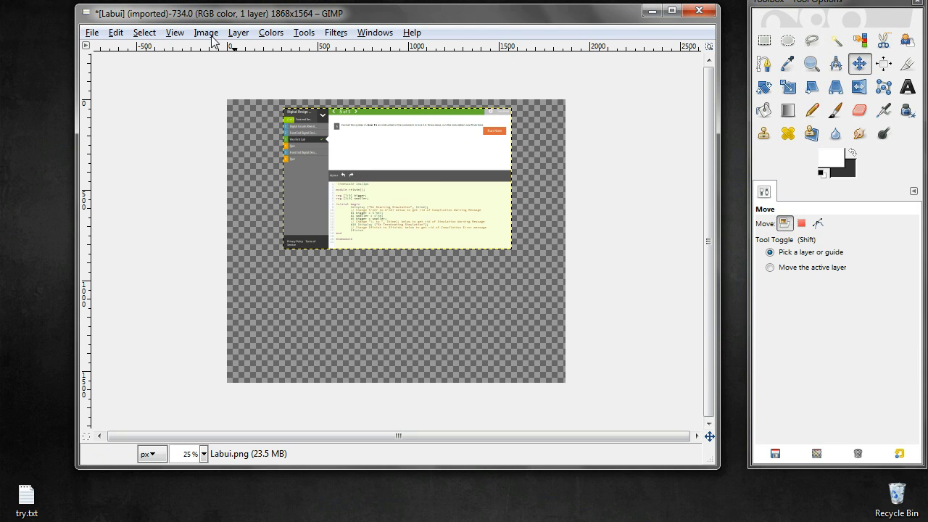
# Duplicate the screenshot layer and move the copy down a short distance so that it still overlaps most of the original
pyautogui.click(236, 36)
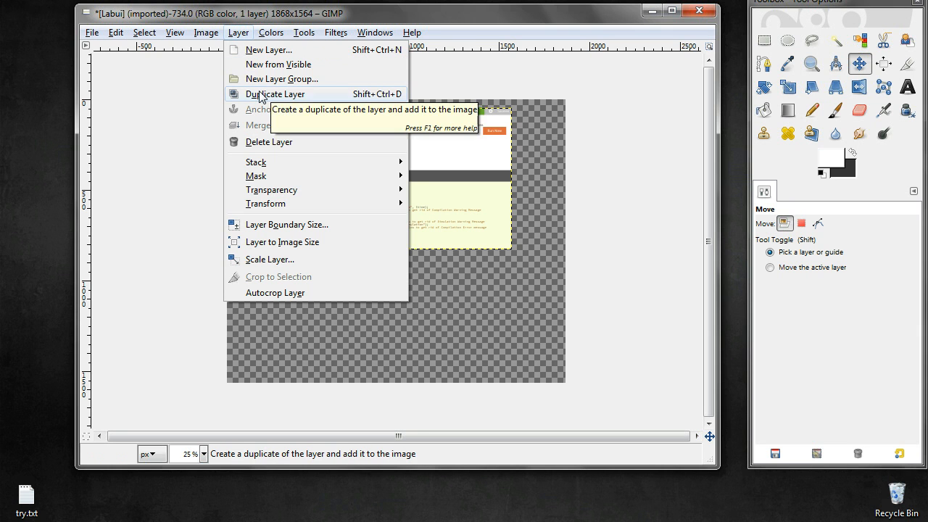
pyautogui.click(260, 95)
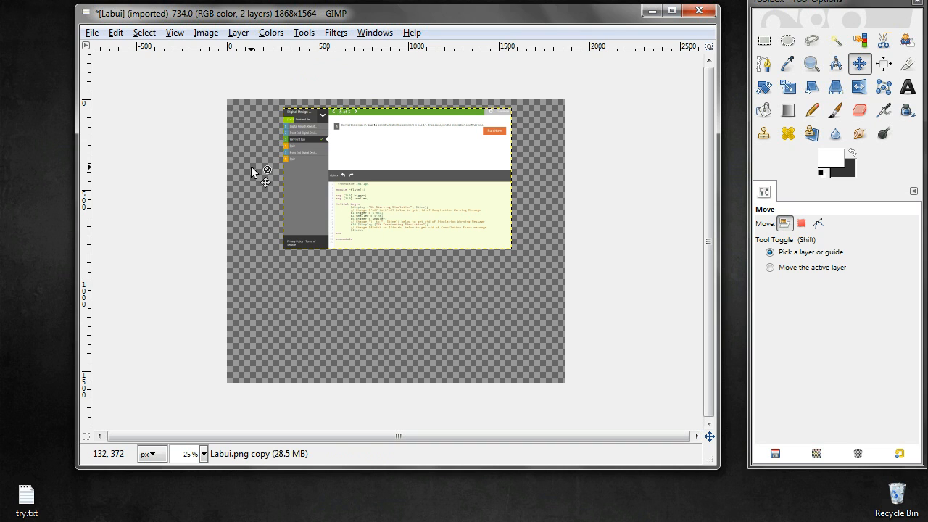
pyautogui.moveTo(350, 156); pyautogui.dragTo(349, 156)
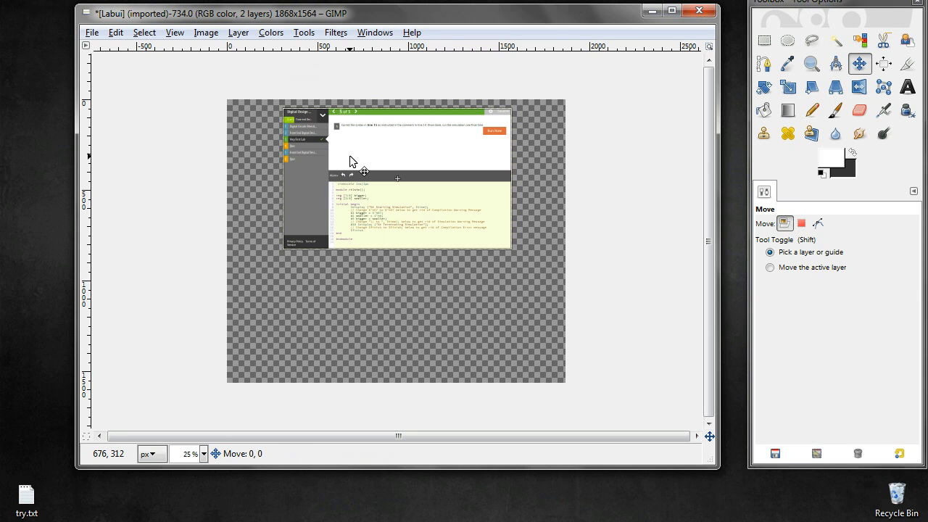
pyautogui.moveTo(349, 155); pyautogui.dragTo(349, 156)
pyautogui.press('Down')
pyautogui.press('Down')
pyautogui.press('Down')
pyautogui.press('Down')
pyautogui.press('Down')
pyautogui.press('Down')
pyautogui.press('Down')
pyautogui.press('Down')
pyautogui.press('Down')
pyautogui.press('Down')
pyautogui.press('Down')
pyautogui.press('Down')
pyautogui.press('Down')
pyautogui.press('Down')
pyautogui.press('Down')
pyautogui.press('Down')
pyautogui.press('Down')
pyautogui.press('Down')
pyautogui.press('Down')
pyautogui.press('Down')
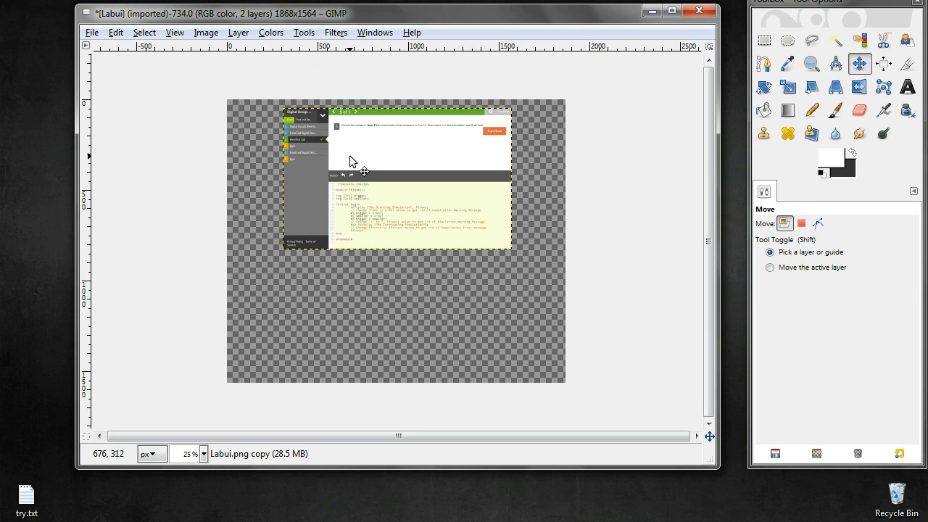
pyautogui.press('Down')
pyautogui.press('Down')
pyautogui.press('Down')
pyautogui.press('Down')
pyautogui.press('Down')
pyautogui.press('Down')
pyautogui.press('Down')
pyautogui.press('Down')
pyautogui.press('Down')
pyautogui.press('Down')
pyautogui.press('Down')
pyautogui.press('Down')
pyautogui.press('Down')
pyautogui.press('Down')
pyautogui.press('Down')
pyautogui.press('Down')
pyautogui.press('Down')
pyautogui.press('Down')
pyautogui.press('Down')
pyautogui.press('Down')
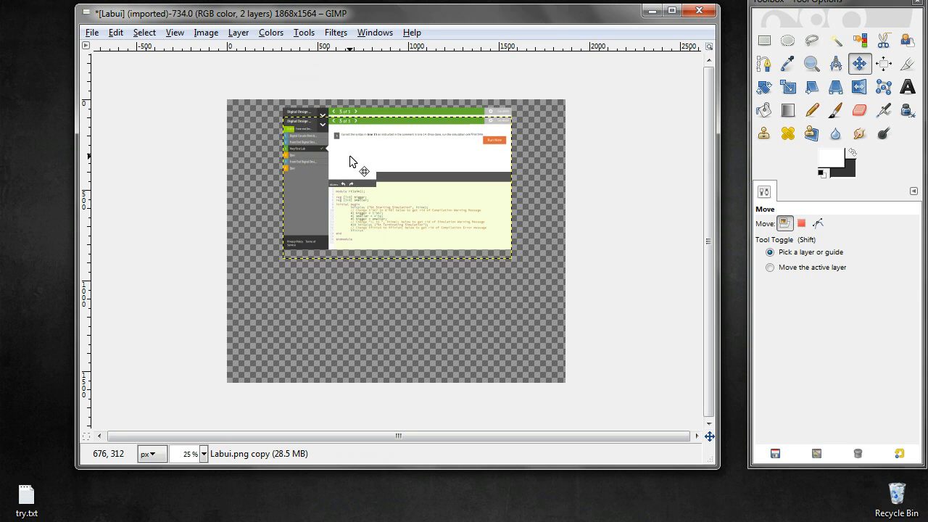
pyautogui.press('Down')
pyautogui.press('Down')
pyautogui.press('Down')
pyautogui.press('Down')
pyautogui.press('Down')
pyautogui.press('Down')
pyautogui.press('Down')
pyautogui.press('Down')
pyautogui.press('Down')
pyautogui.press('Down')
pyautogui.press('Down')
pyautogui.press('Down')
pyautogui.press('Down')
pyautogui.press('Down')
pyautogui.press('Down')
pyautogui.press('Down')
pyautogui.press('Down')
pyautogui.press('Down')
pyautogui.press('Down')
pyautogui.press('Down')
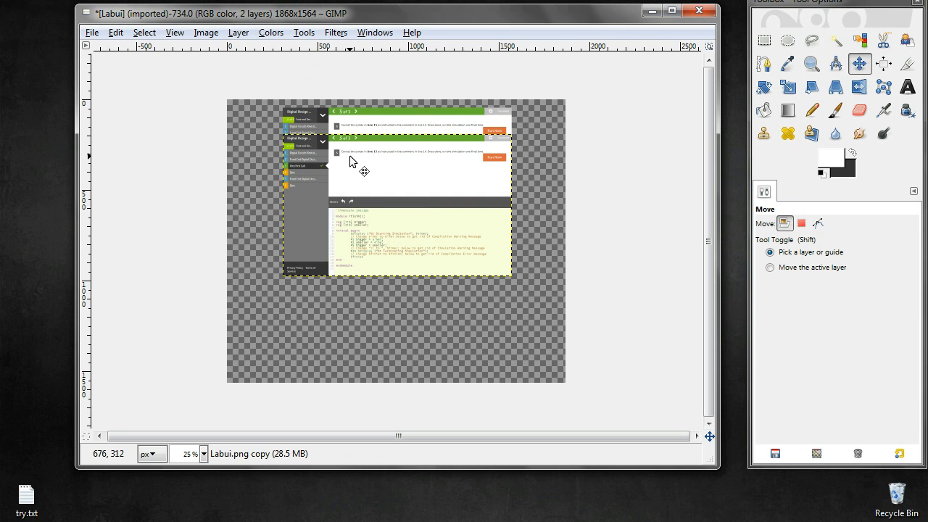
# Flip the duplicated layer vertically
pyautogui.click(235, 34)
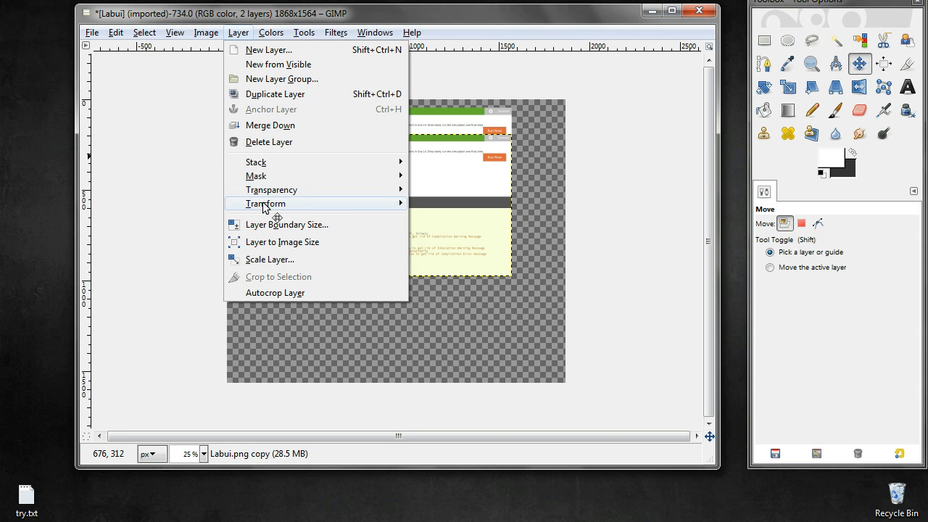
pyautogui.moveTo(371, 206)
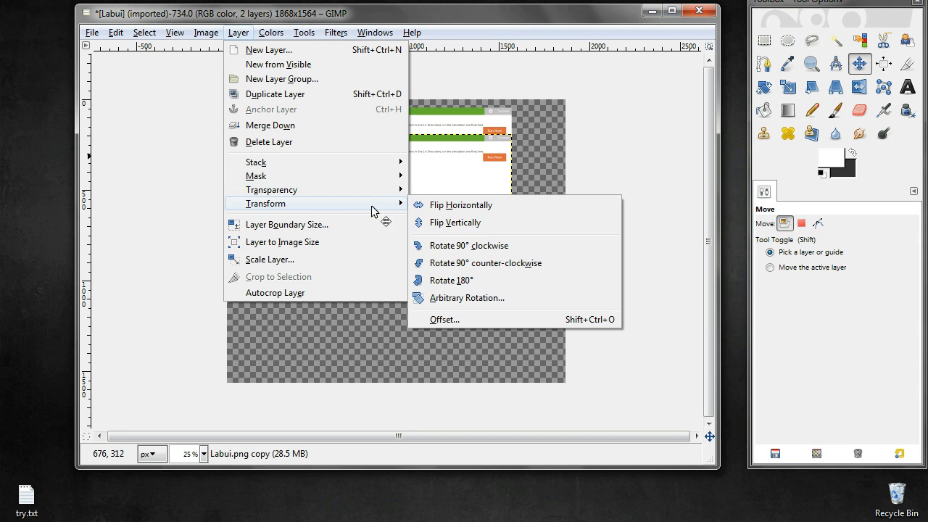
pyautogui.click(451, 223)
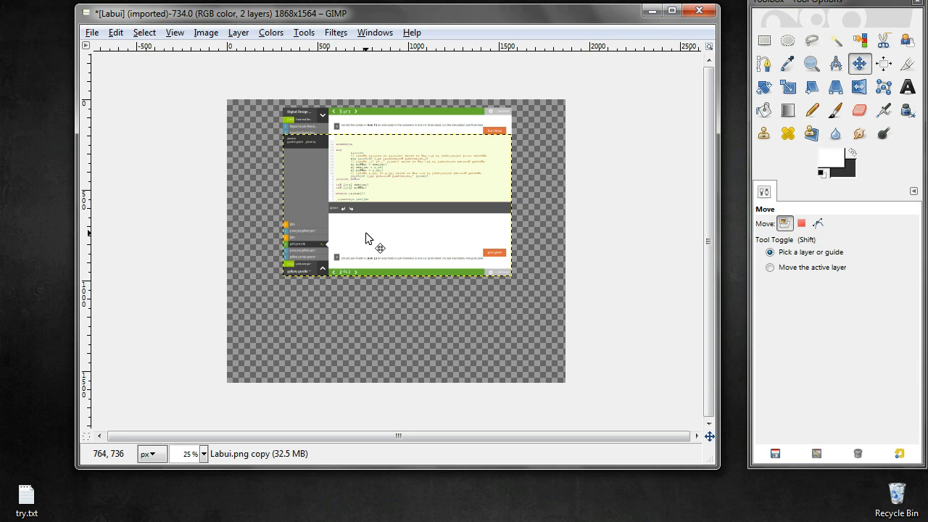
# Move the flipped copy straight down until its upper edge sits just below the original's lower edge, leaving a very thin gap
pyautogui.press('Down')
pyautogui.press('Down')
pyautogui.press('Down')
pyautogui.press('Down')
pyautogui.press('Down')
pyautogui.press('Down')
pyautogui.press('Down')
pyautogui.press('Down')
pyautogui.press('Down')
pyautogui.press('Down')
pyautogui.press('Down')
pyautogui.press('Down')
pyautogui.press('Down')
pyautogui.press('Down')
pyautogui.press('Down')
pyautogui.press('Down')
pyautogui.press('Down')
pyautogui.press('Down')
pyautogui.press('Down')
pyautogui.press('Down')
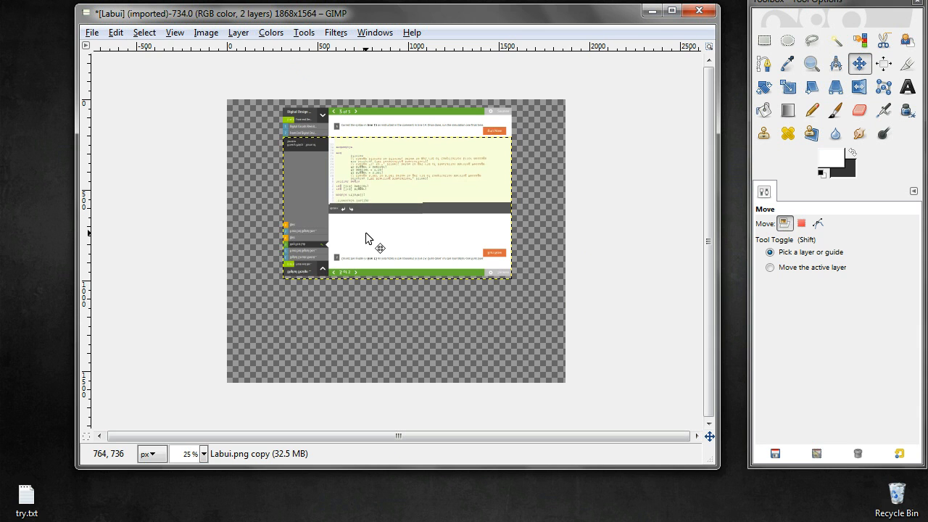
pyautogui.press('Down')
pyautogui.press('Down')
pyautogui.press('Down')
pyautogui.press('Down')
pyautogui.press('Down')
pyautogui.press('Down')
pyautogui.press('Down')
pyautogui.press('Down')
pyautogui.press('Down')
pyautogui.press('Down')
pyautogui.press('Down')
pyautogui.press('Down')
pyautogui.press('Down')
pyautogui.press('Down')
pyautogui.press('Down')
pyautogui.press('Down')
pyautogui.press('Down')
pyautogui.press('Down')
pyautogui.press('Down')
pyautogui.press('Down')
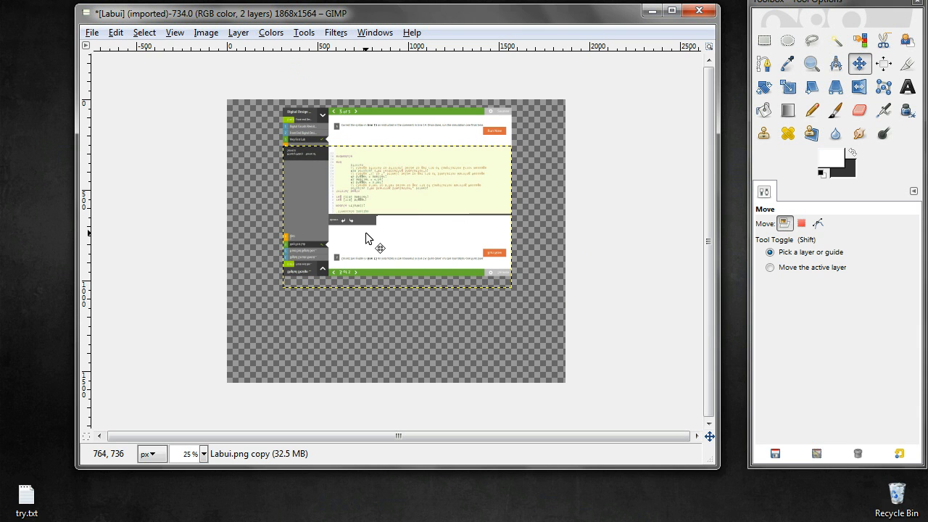
pyautogui.press('Down')
pyautogui.press('Down')
pyautogui.press('Down')
pyautogui.press('Down')
pyautogui.press('Down')
pyautogui.press('Down')
pyautogui.press('Down')
pyautogui.press('Down')
pyautogui.press('Down')
pyautogui.press('Down')
pyautogui.press('Down')
pyautogui.press('Down')
pyautogui.press('Down')
pyautogui.press('Down')
pyautogui.press('Down')
pyautogui.press('Down')
pyautogui.press('Down')
pyautogui.press('Down')
pyautogui.press('Down')
pyautogui.press('Down')
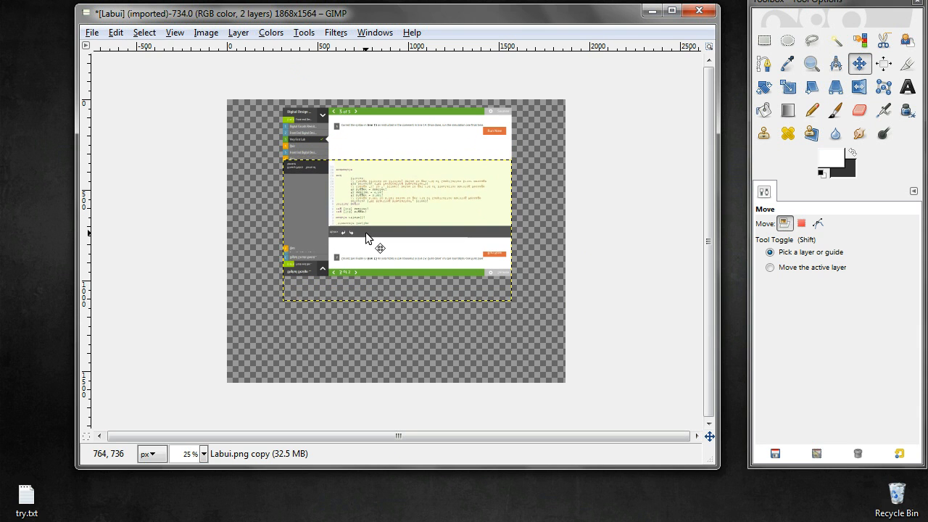
pyautogui.press('Down')
pyautogui.press('Down')
pyautogui.press('Down')
pyautogui.press('Down')
pyautogui.press('Down')
pyautogui.press('Down')
pyautogui.press('Down')
pyautogui.press('Down')
pyautogui.press('Down')
pyautogui.press('Down')
pyautogui.press('Down')
pyautogui.press('Down')
pyautogui.press('Down')
pyautogui.press('Down')
pyautogui.press('Down')
pyautogui.press('Down')
pyautogui.press('Down')
pyautogui.press('Down')
pyautogui.press('Down')
pyautogui.press('Down')
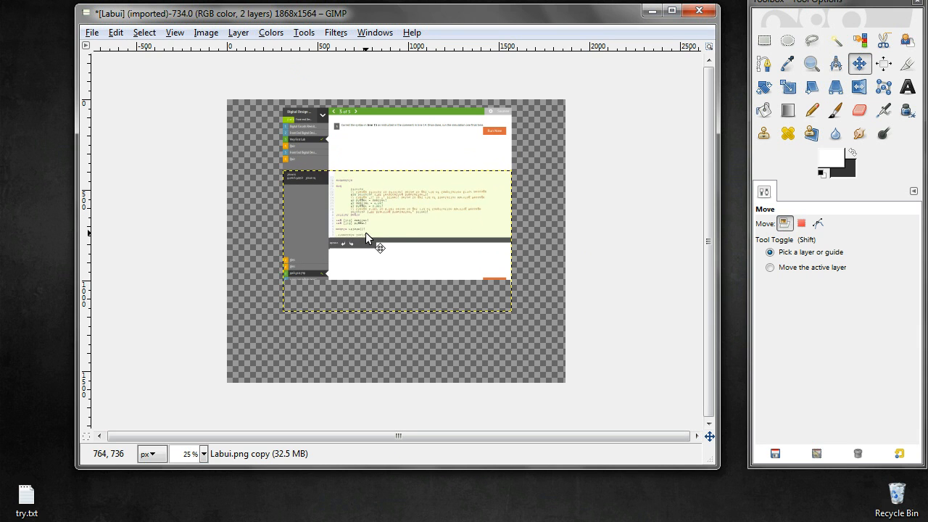
pyautogui.press('Down')
pyautogui.press('Down')
pyautogui.press('Down')
pyautogui.press('Down')
pyautogui.press('Down')
pyautogui.press('Down')
pyautogui.press('Down')
pyautogui.press('Down')
pyautogui.press('Down')
pyautogui.press('Down')
pyautogui.press('Down')
pyautogui.press('Down')
pyautogui.press('Down')
pyautogui.press('Down')
pyautogui.press('Down')
pyautogui.press('Down')
pyautogui.press('Down')
pyautogui.press('Down')
pyautogui.press('Down')
pyautogui.press('Down')
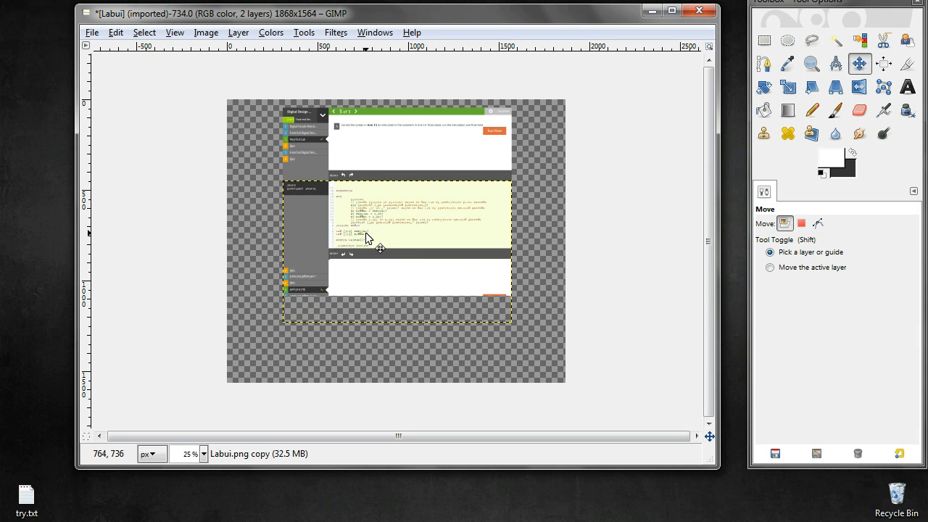
pyautogui.press('Down')
pyautogui.press('Down')
pyautogui.press('Down')
pyautogui.press('Down')
pyautogui.press('Down')
pyautogui.press('Down')
pyautogui.press('Down')
pyautogui.press('Down')
pyautogui.press('Down')
pyautogui.press('Down')
pyautogui.press('Down')
pyautogui.press('Down')
pyautogui.press('Down')
pyautogui.press('Down')
pyautogui.press('Down')
pyautogui.press('Down')
pyautogui.press('Down')
pyautogui.press('Down')
pyautogui.press('Down')
pyautogui.press('Down')
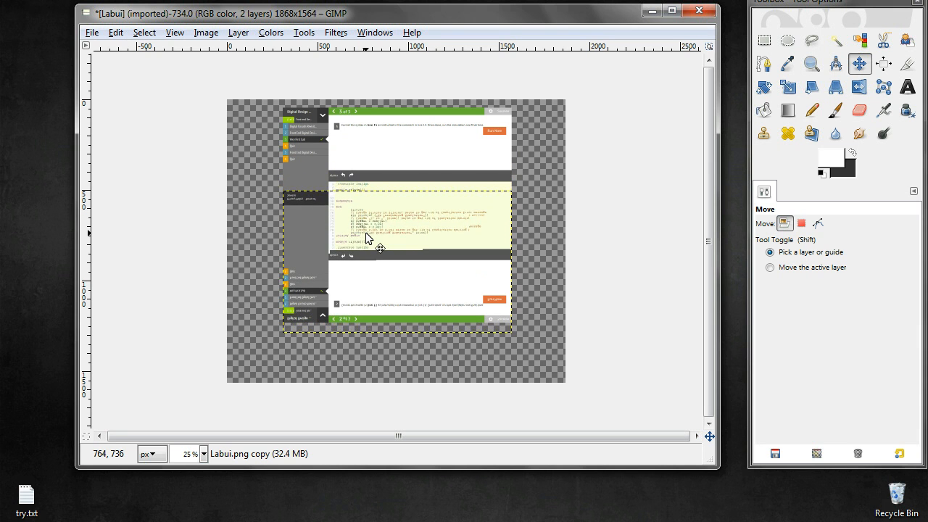
pyautogui.press('Down')
pyautogui.press('Down')
pyautogui.press('Down')
pyautogui.press('Down')
pyautogui.press('Down')
pyautogui.press('Down')
pyautogui.press('Down')
pyautogui.press('Down')
pyautogui.press('Down')
pyautogui.press('Down')
pyautogui.press('Down')
pyautogui.press('Down')
pyautogui.press('Down')
pyautogui.press('Down')
pyautogui.press('Down')
pyautogui.press('Down')
pyautogui.press('Down')
pyautogui.press('Down')
pyautogui.press('Down')
pyautogui.press('Down')
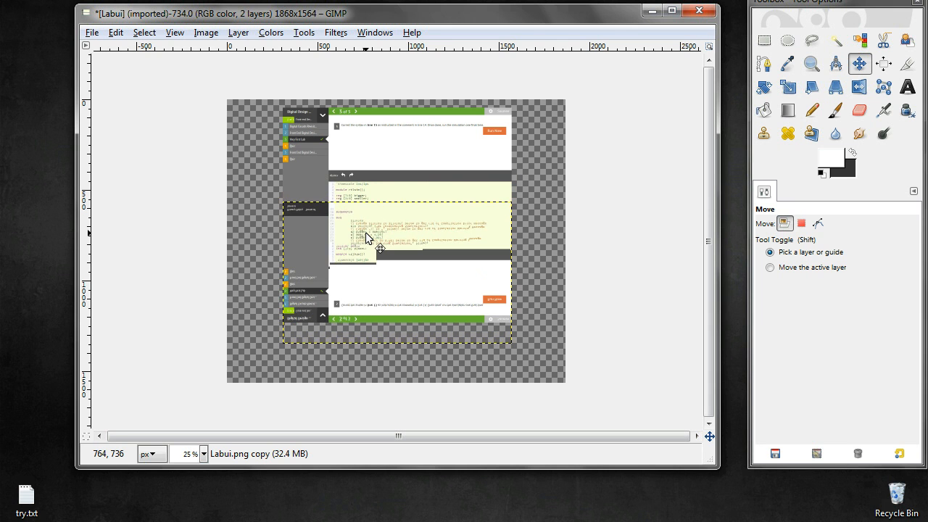
pyautogui.press('Down')
pyautogui.press('Down')
pyautogui.press('Down')
pyautogui.press('Down')
pyautogui.press('Down')
pyautogui.press('Down')
pyautogui.press('Down')
pyautogui.press('Down')
pyautogui.press('Down')
pyautogui.press('Down')
pyautogui.press('Down')
pyautogui.press('Down')
pyautogui.press('Down')
pyautogui.press('Down')
pyautogui.press('Down')
pyautogui.press('Down')
pyautogui.press('Down')
pyautogui.press('Down')
pyautogui.press('Down')
pyautogui.press('Down')
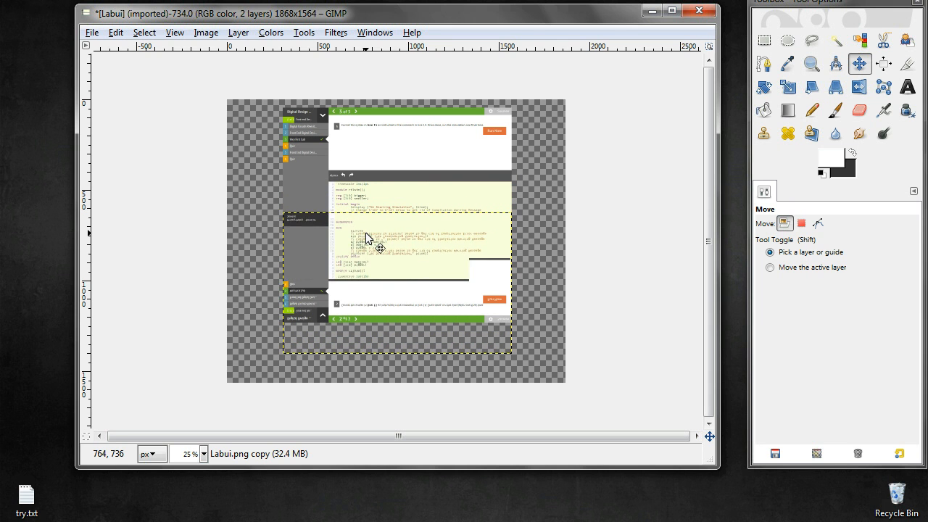
pyautogui.press('Down')
pyautogui.press('Down')
pyautogui.press('Down')
pyautogui.press('Down')
pyautogui.press('Down')
pyautogui.press('Down')
pyautogui.press('Down')
pyautogui.press('Down')
pyautogui.press('Down')
pyautogui.press('Down')
pyautogui.press('Down')
pyautogui.press('Down')
pyautogui.press('Down')
pyautogui.press('Down')
pyautogui.press('Down')
pyautogui.press('Down')
pyautogui.press('Down')
pyautogui.press('Down')
pyautogui.press('Down')
pyautogui.press('Down')
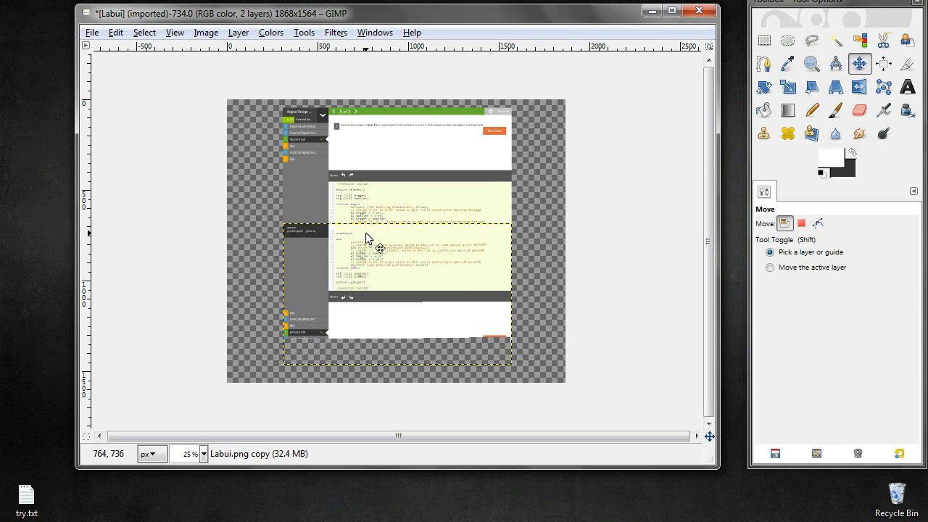
pyautogui.press('Down')
pyautogui.press('Down')
pyautogui.press('Down')
pyautogui.press('Down')
pyautogui.press('Down')
pyautogui.press('Down')
pyautogui.press('Down')
pyautogui.press('Down')
pyautogui.press('Down')
pyautogui.press('Down')
pyautogui.press('Down')
pyautogui.press('Down')
pyautogui.press('Down')
pyautogui.press('Down')
pyautogui.press('Down')
pyautogui.press('Down')
pyautogui.press('Down')
pyautogui.press('Down')
pyautogui.press('Down')
pyautogui.press('Down')
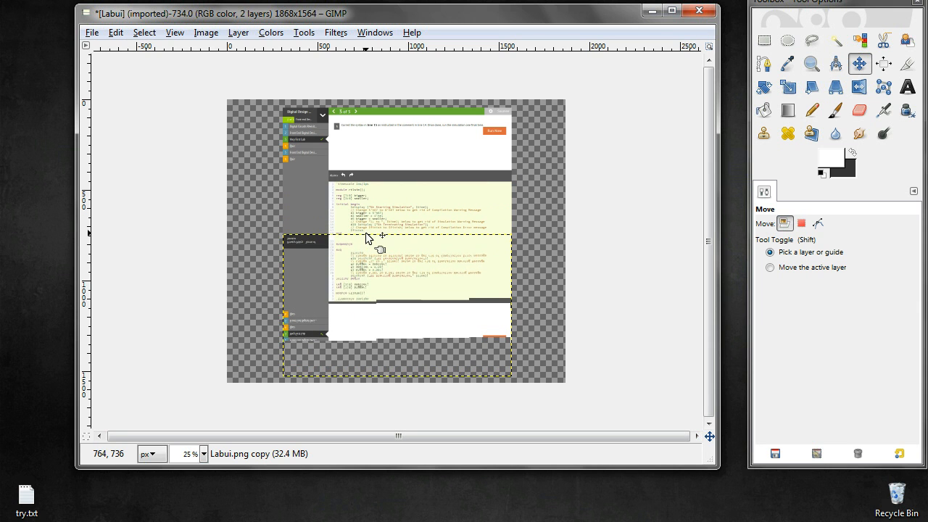
pyautogui.press('Down')
pyautogui.press('Down')
pyautogui.press('Down')
pyautogui.press('Down')
pyautogui.press('Down')
pyautogui.press('Down')
pyautogui.press('Down')
pyautogui.press('Down')
pyautogui.press('Down')
pyautogui.press('Down')
pyautogui.press('Down')
pyautogui.press('Down')
pyautogui.press('Down')
pyautogui.press('Down')
pyautogui.press('Down')
pyautogui.press('Down')
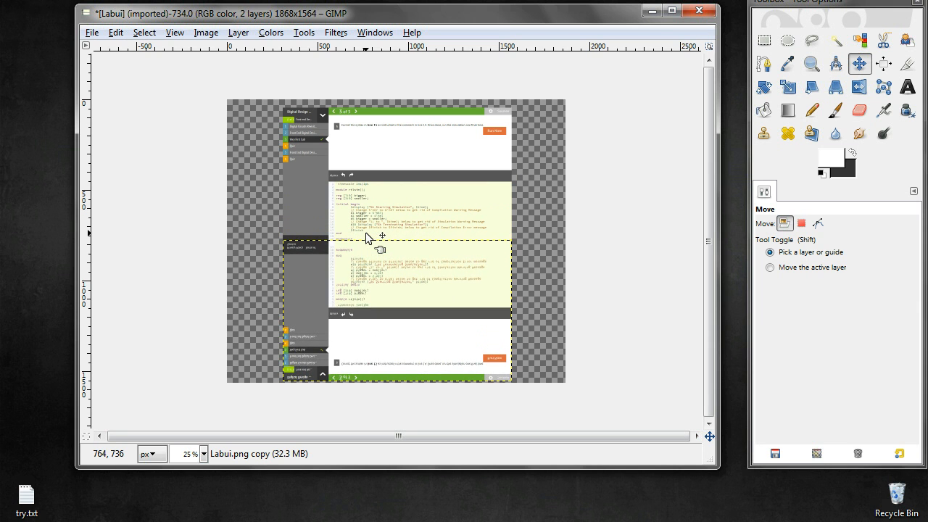
pyautogui.press('Down')
pyautogui.press('Down')
pyautogui.press('Down')
pyautogui.press('Down')
pyautogui.press('Down')
pyautogui.press('Down')
pyautogui.press('Down')
pyautogui.press('Down')
pyautogui.press('Down')
pyautogui.press('Down')
pyautogui.press('Down')
pyautogui.press('Down')
pyautogui.press('Down')
pyautogui.press('Down')
pyautogui.press('Down')
pyautogui.press('Down')
pyautogui.press('Down')
pyautogui.press('Down')
pyautogui.press('Down')
pyautogui.press('Down')
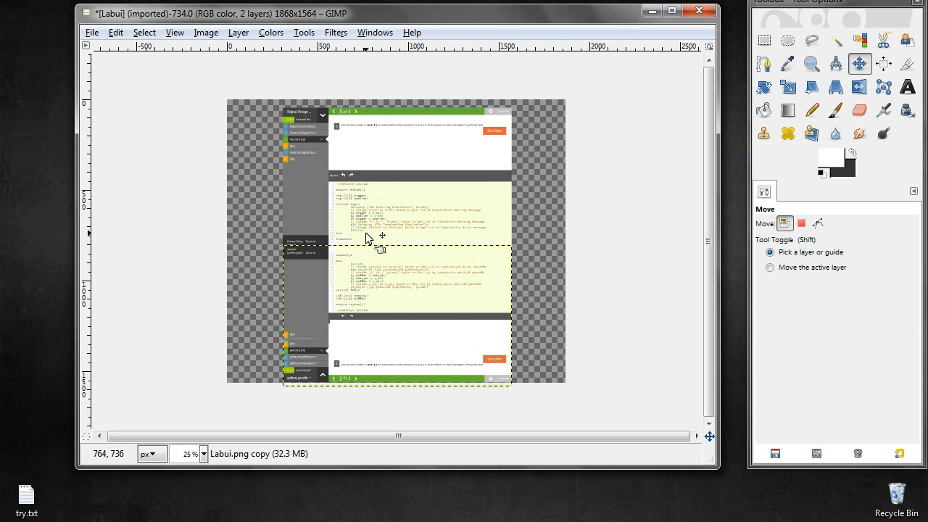
pyautogui.press('Down')
pyautogui.press('Down')
pyautogui.press('Down')
pyautogui.press('Down')
pyautogui.press('Down')
pyautogui.press('Down')
pyautogui.press('Down')
pyautogui.press('Down')
pyautogui.press('Down')
pyautogui.press('Down')
pyautogui.press('Down')
pyautogui.press('Down')
pyautogui.press('Down')
pyautogui.press('Down')
pyautogui.press('Down')
pyautogui.press('Down')
pyautogui.press('Down')
pyautogui.press('Down')
pyautogui.press('Down')
pyautogui.press('Down')
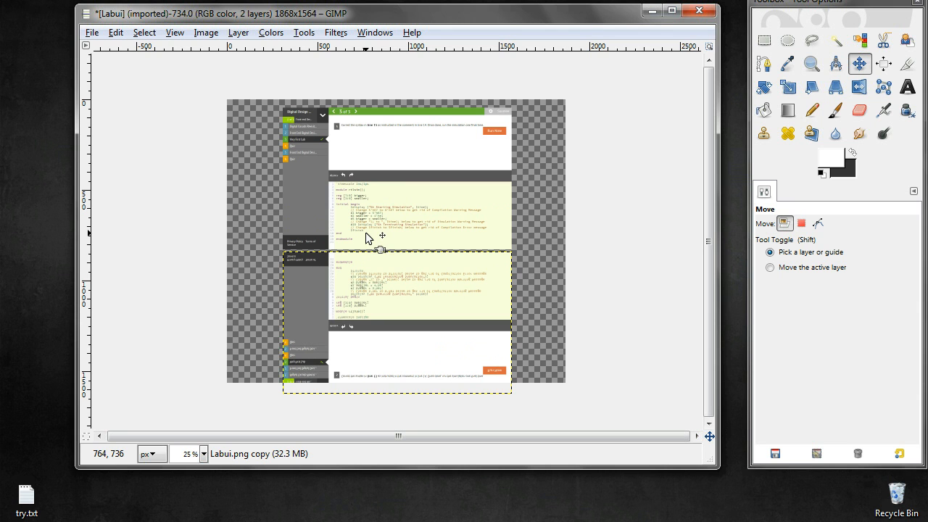
pyautogui.press('Up')
pyautogui.press('Up')
pyautogui.press('Up')
pyautogui.press('Up')
pyautogui.press('Up')
pyautogui.press('Up')
pyautogui.press('Up')
pyautogui.press('Up')
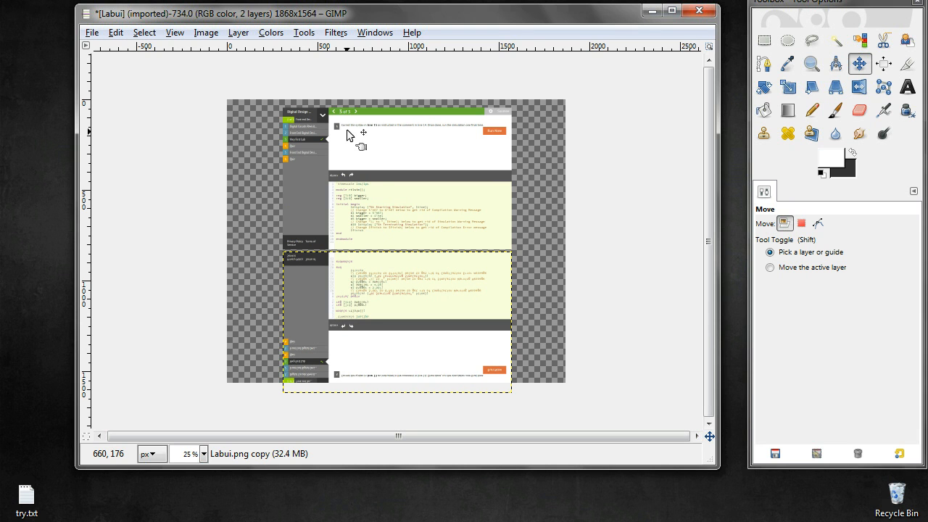
# Add a layer mask initialized to White (full opacity) to the flipped copy
pyautogui.click(235, 35)
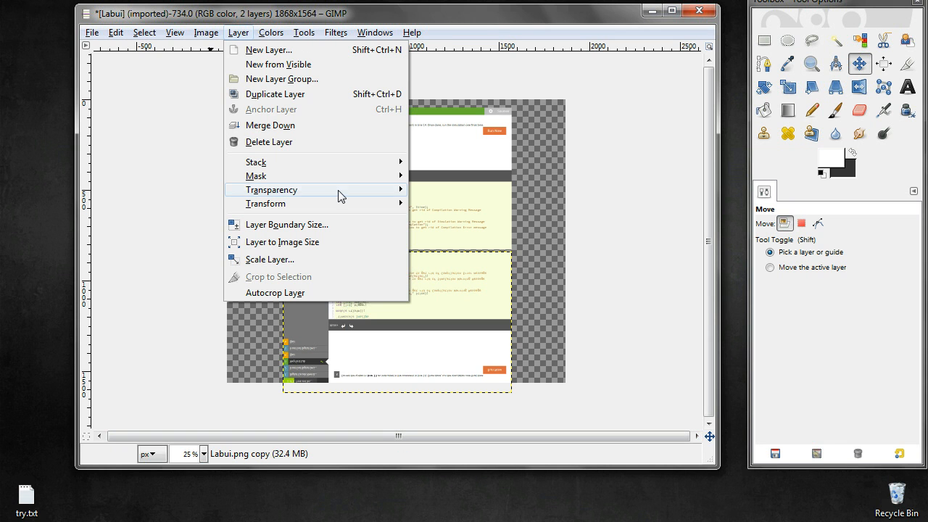
pyautogui.moveTo(340, 174)
pyautogui.click(447, 176)
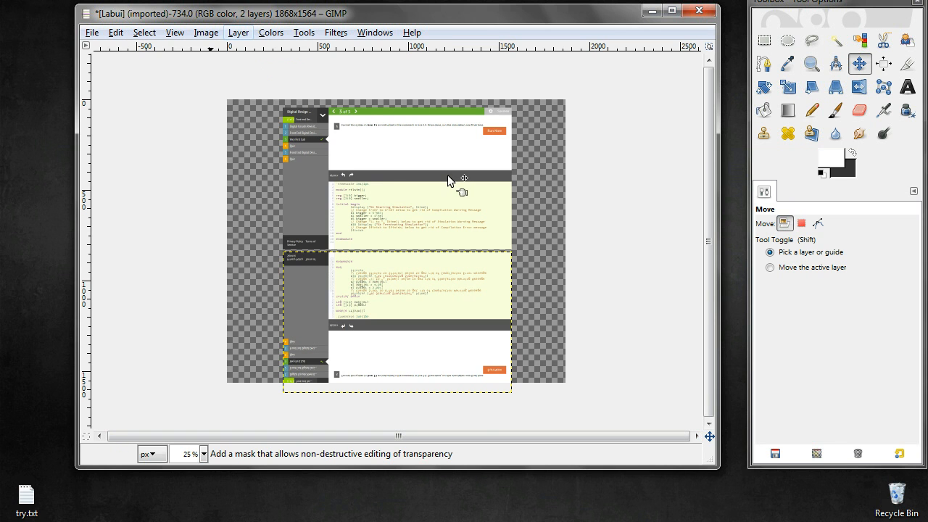
pyautogui.click(180, 310)
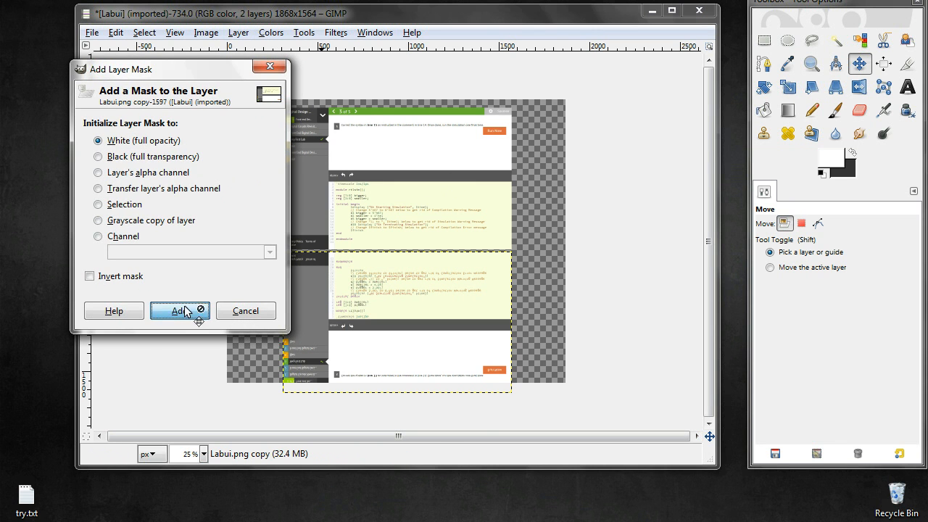
# Show the flipped copy's layer mask on the canvas in place of the layer content
pyautogui.click(239, 33)
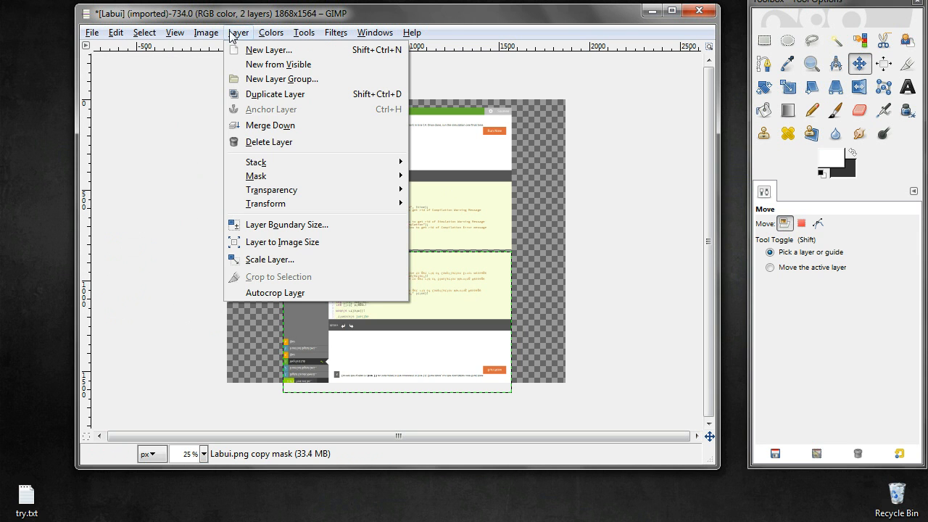
pyautogui.moveTo(277, 179)
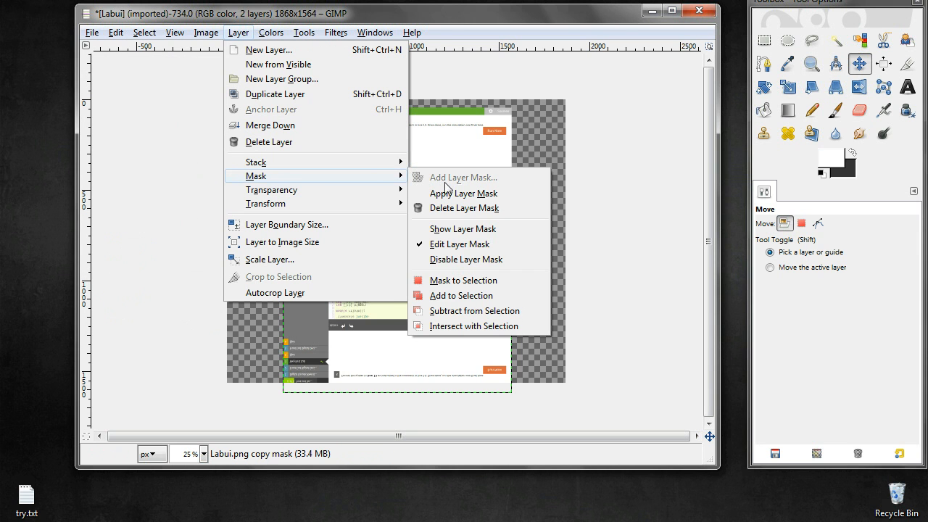
pyautogui.click(451, 230)
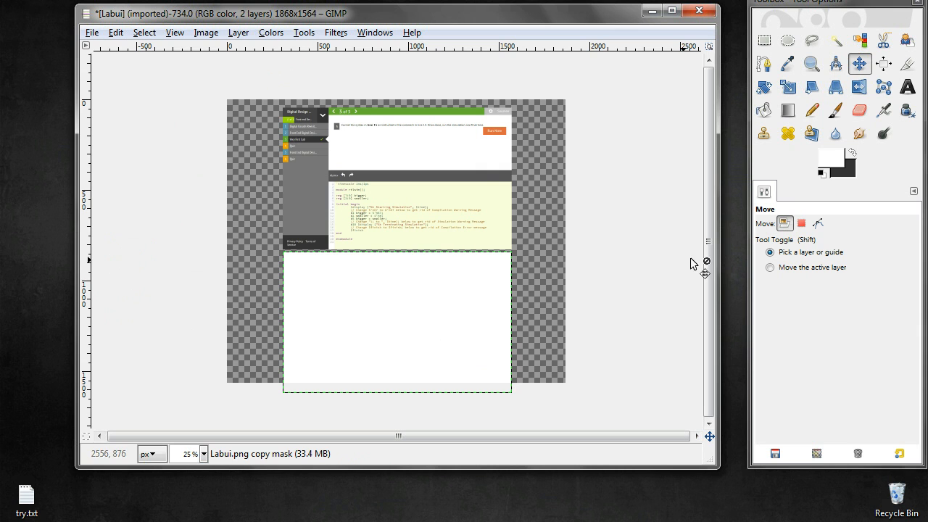
# Try a radial FG to BG gradient on the mask, and replace it with a linear one running about 510 px down from the upper edge
pyautogui.click(789, 111)
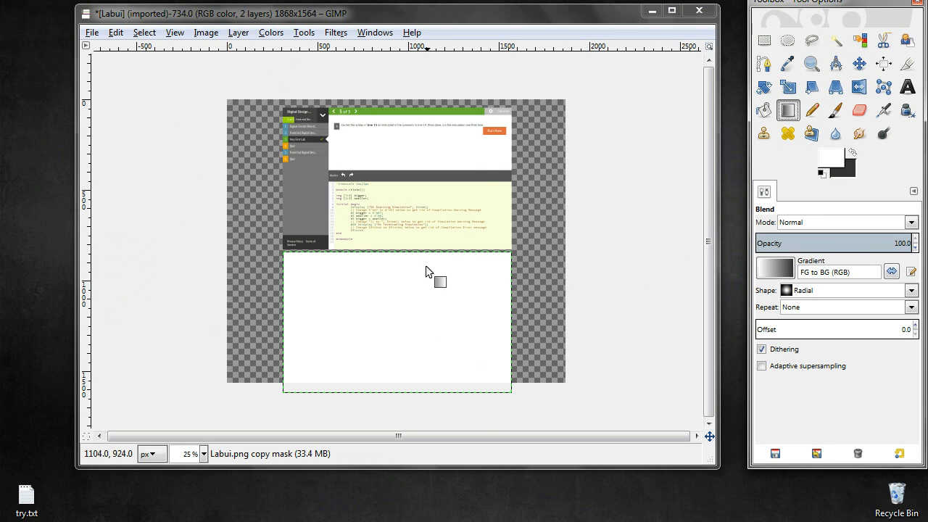
pyautogui.moveTo(422, 263); pyautogui.dragTo(424, 378)
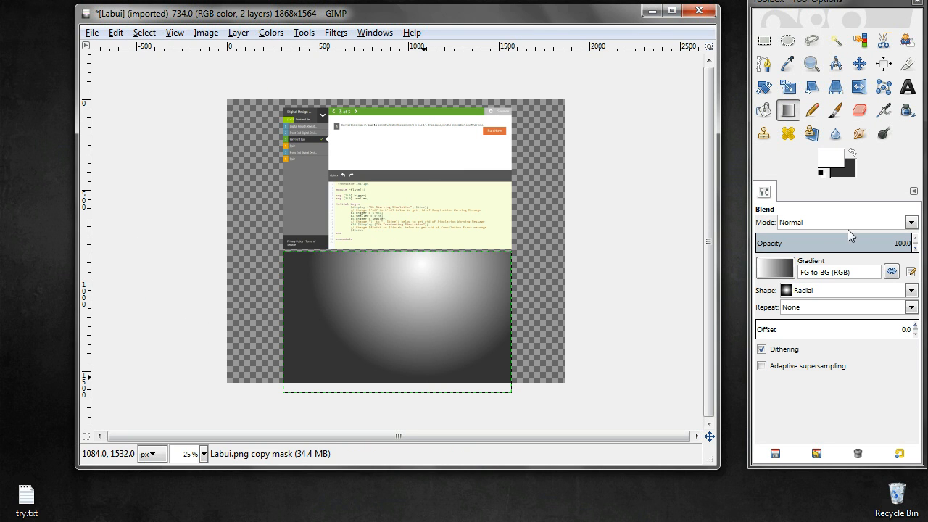
pyautogui.click(910, 292)
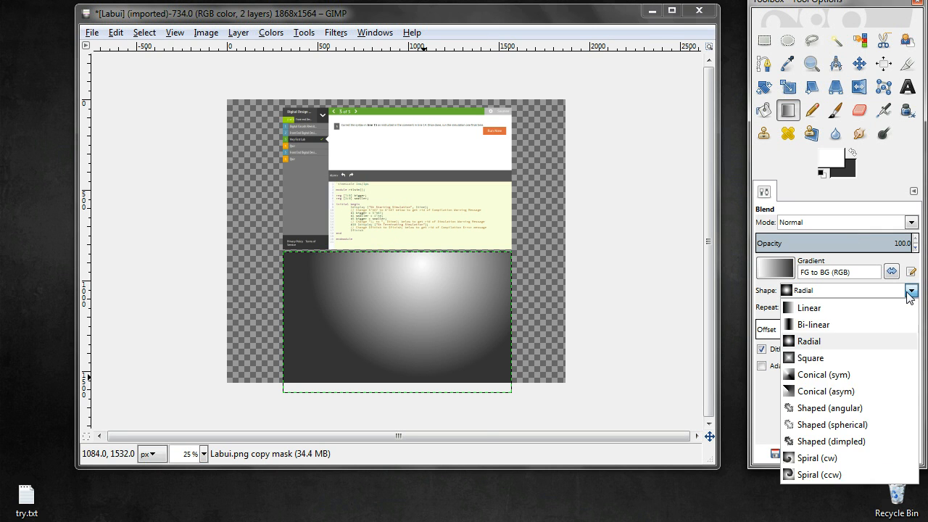
pyautogui.click(834, 308)
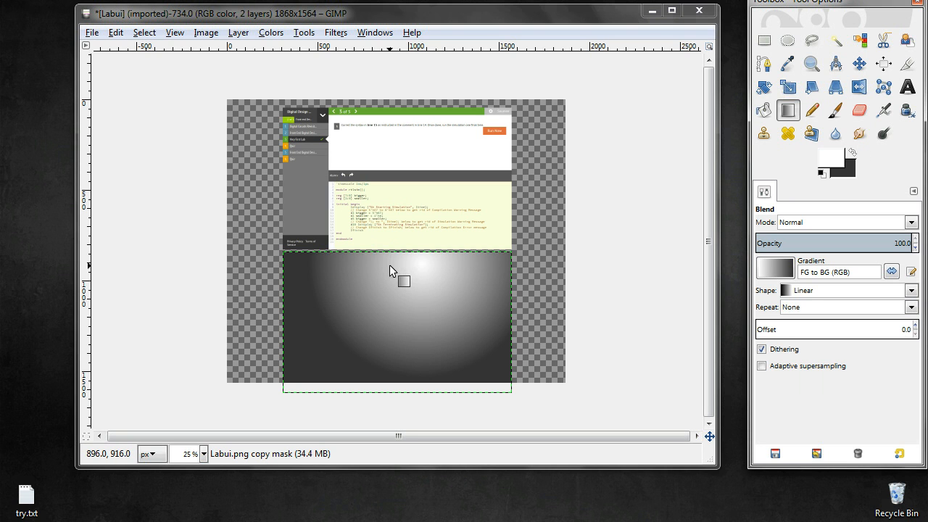
pyautogui.moveTo(389, 257); pyautogui.dragTo(388, 362)
pyautogui.moveTo(388, 362); pyautogui.dragTo(388, 349)
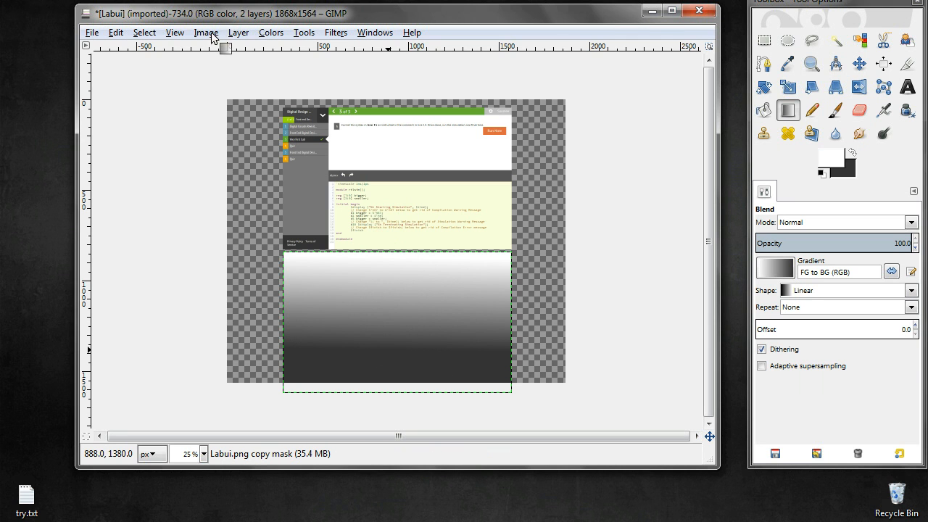
# Try applying the gradient layer mask to the flipped copy, and undo the application
pyautogui.click(234, 36)
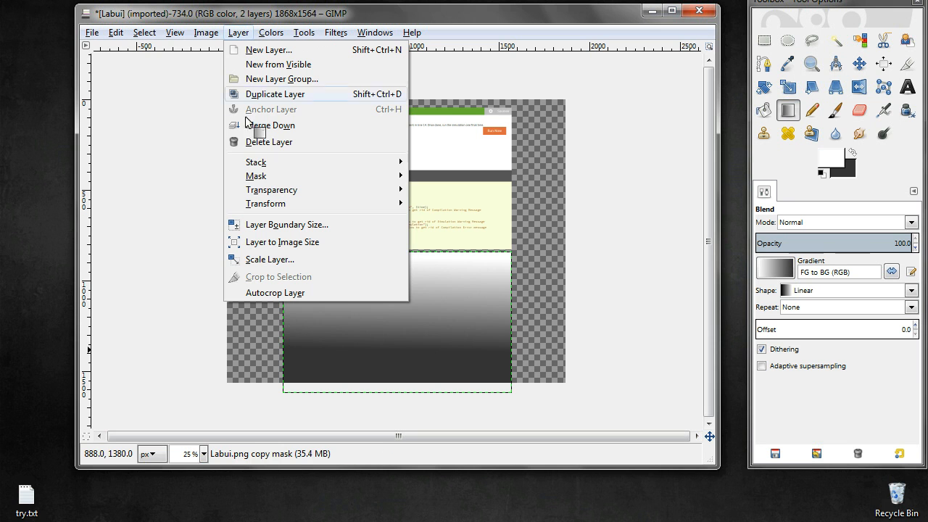
pyautogui.moveTo(332, 183)
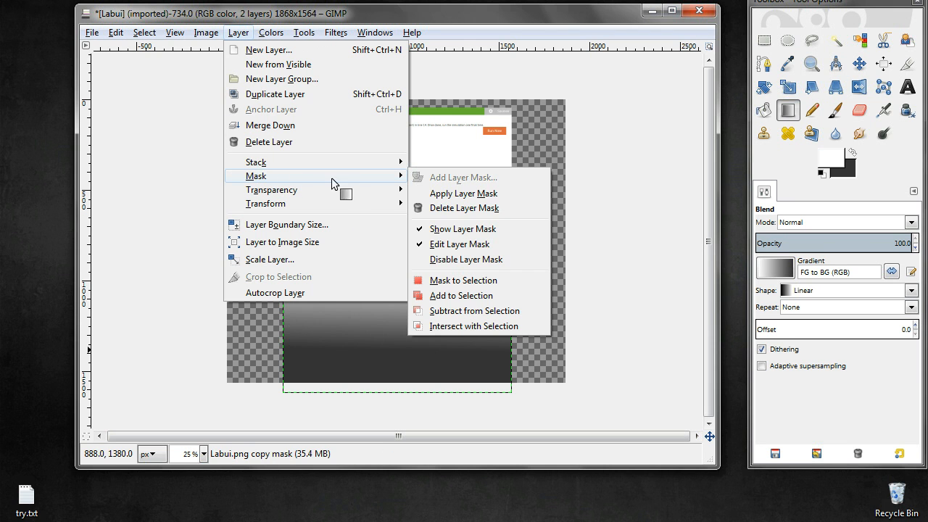
pyautogui.click(438, 192)
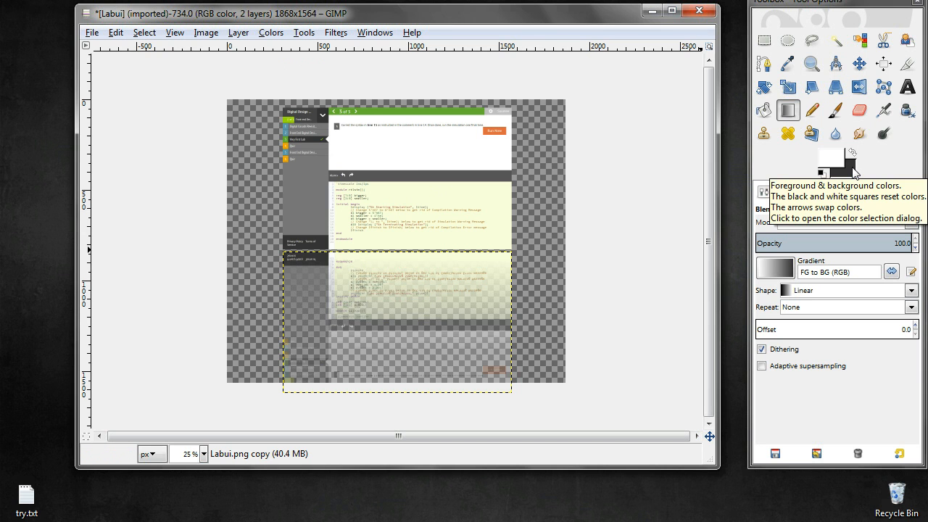
pyautogui.hotkey('ctrl', 'z')
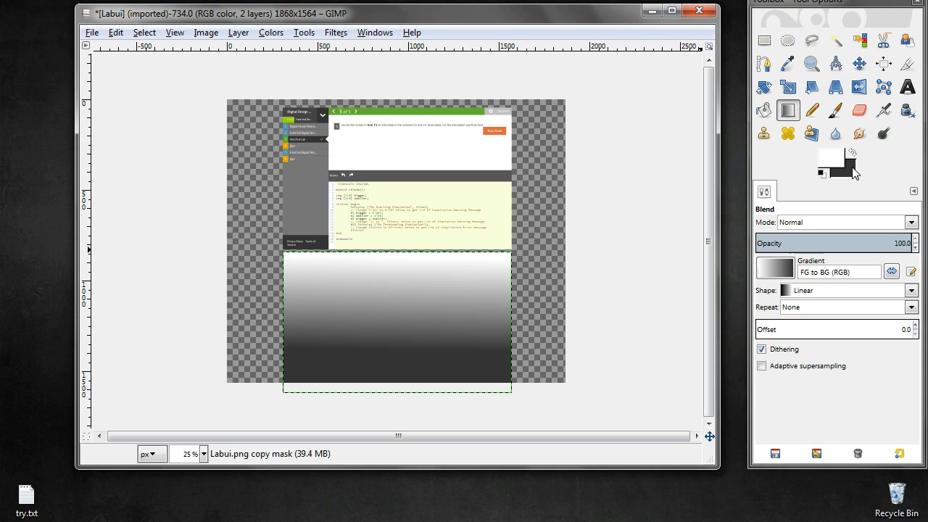
# Set the background color to 000000 and redraw the mask's linear gradient from near its upper edge straight down about 360 px
pyautogui.click(853, 168)
pyautogui.doubleClick(308, 195)
pyautogui.write('000000')
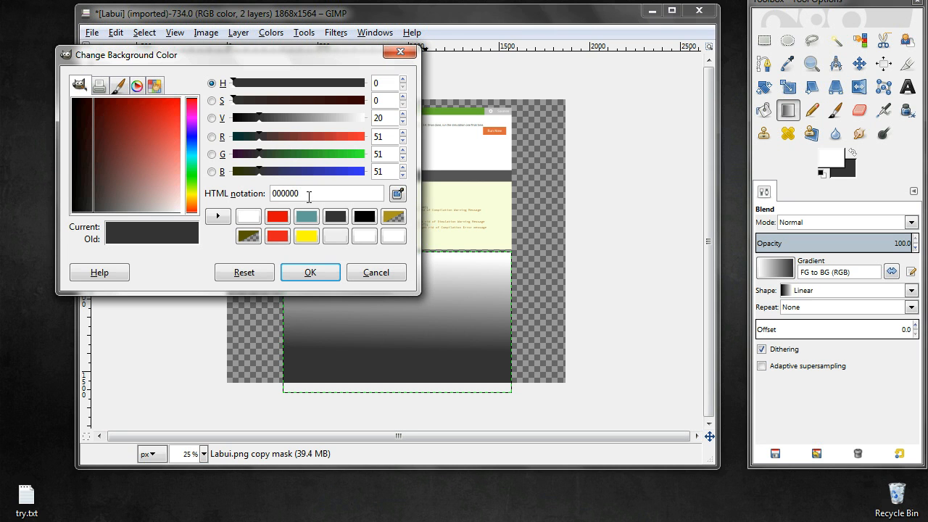
pyautogui.click(312, 272)
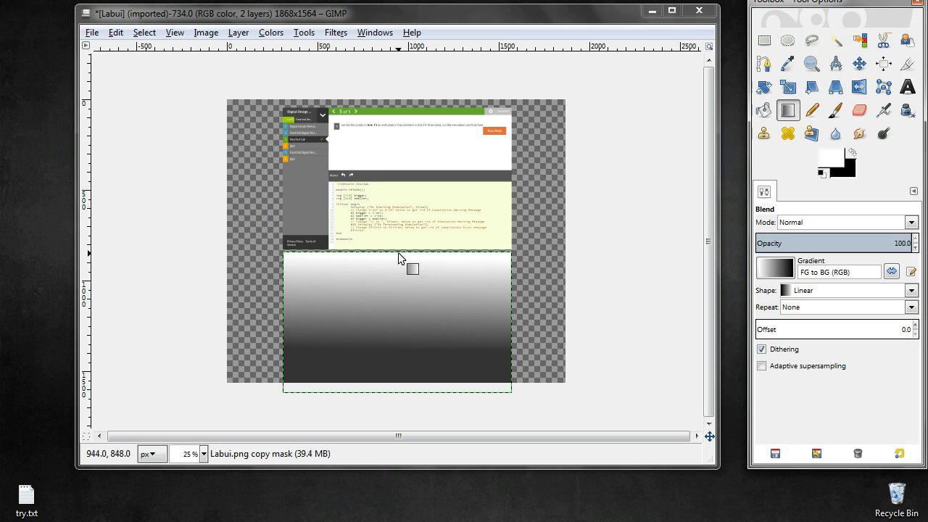
pyautogui.moveTo(402, 255); pyautogui.dragTo(402, 321)
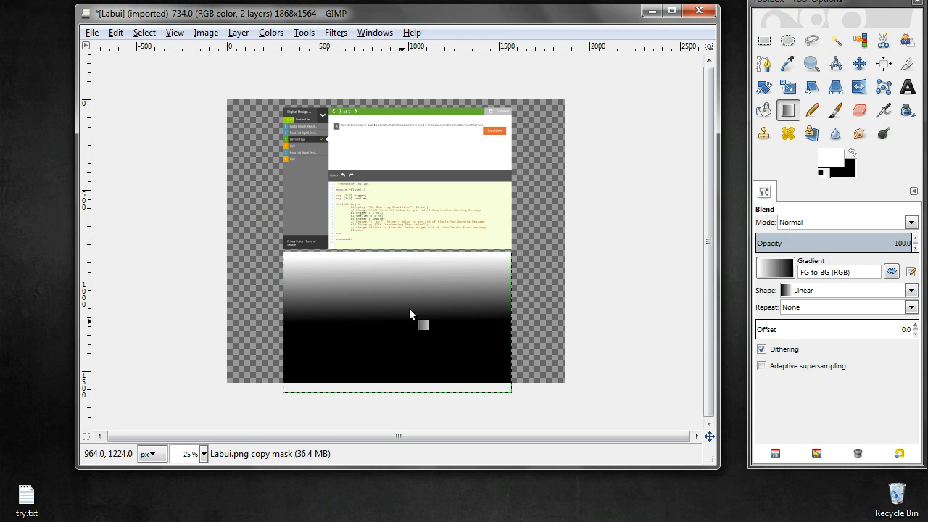
# Apply the white-to-black layer mask to the flipped copy
pyautogui.click(240, 33)
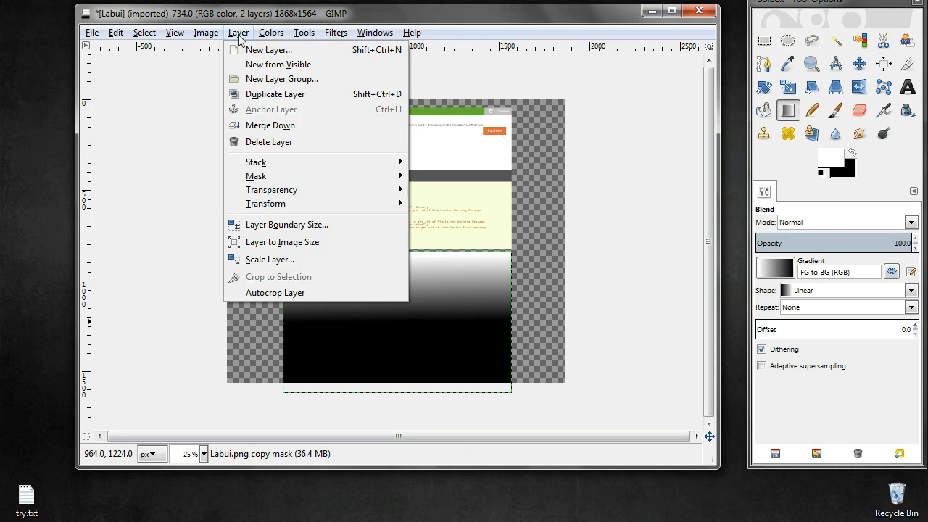
pyautogui.moveTo(255, 176)
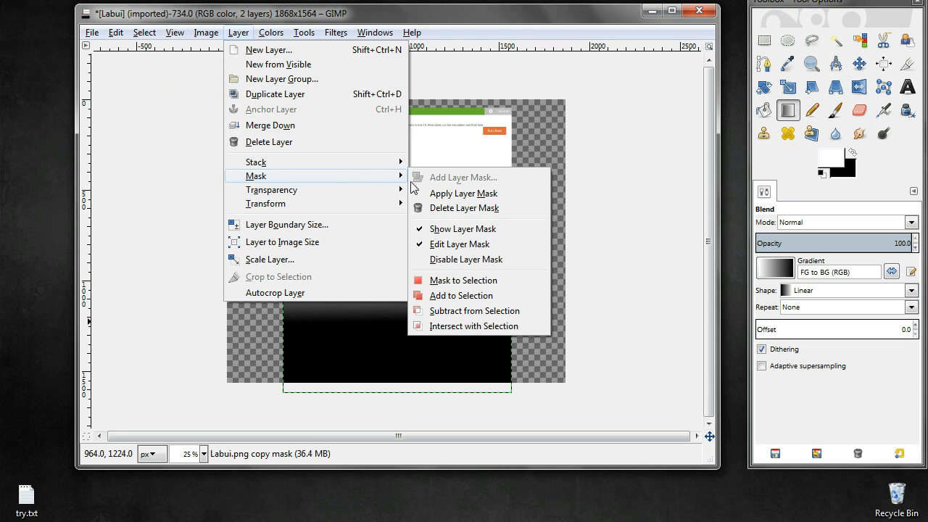
pyautogui.click(455, 192)
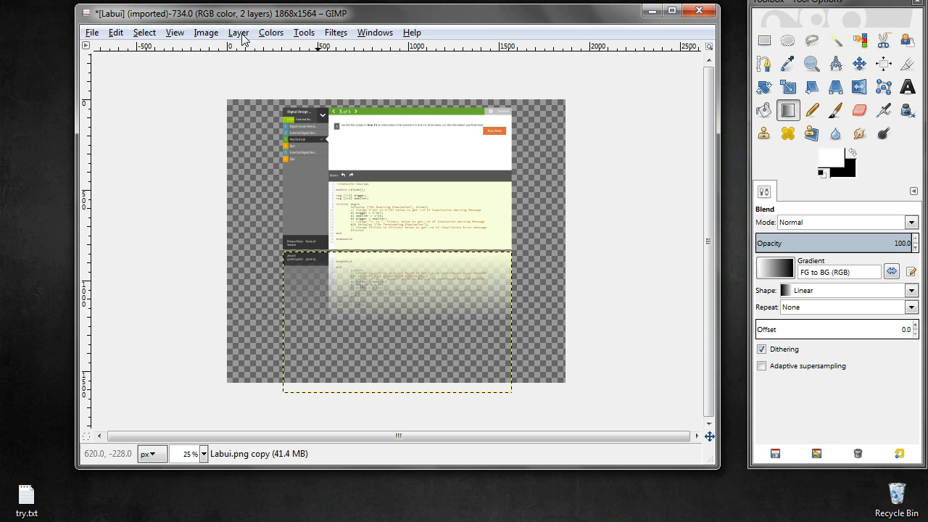
# Export the image as Labui_w_reflec.png in the gimplab folder, accepting the default export options
pyautogui.click(90, 34)
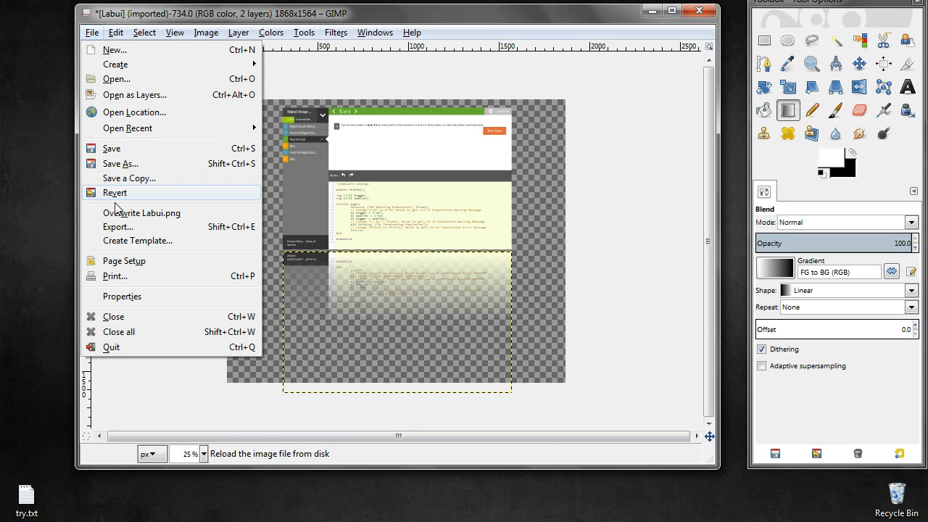
pyautogui.click(117, 228)
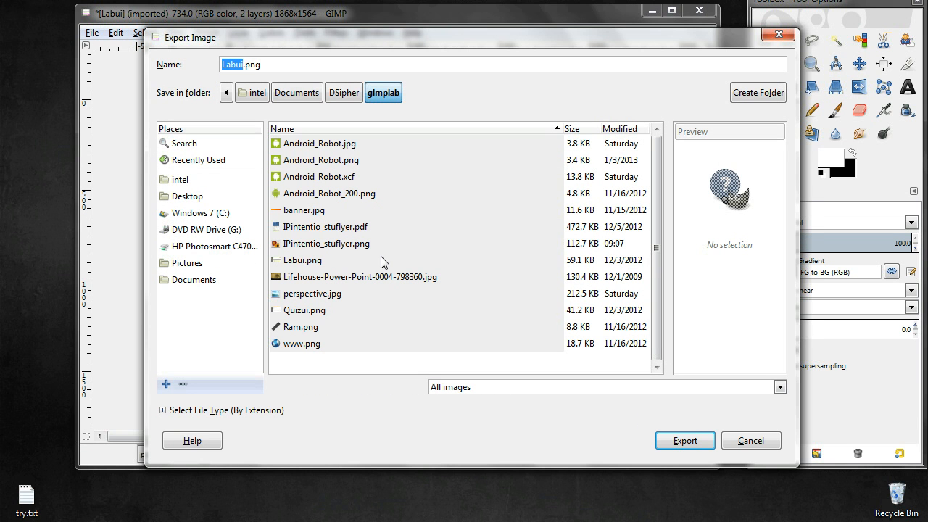
pyautogui.click(244, 65)
pyautogui.write('_w')
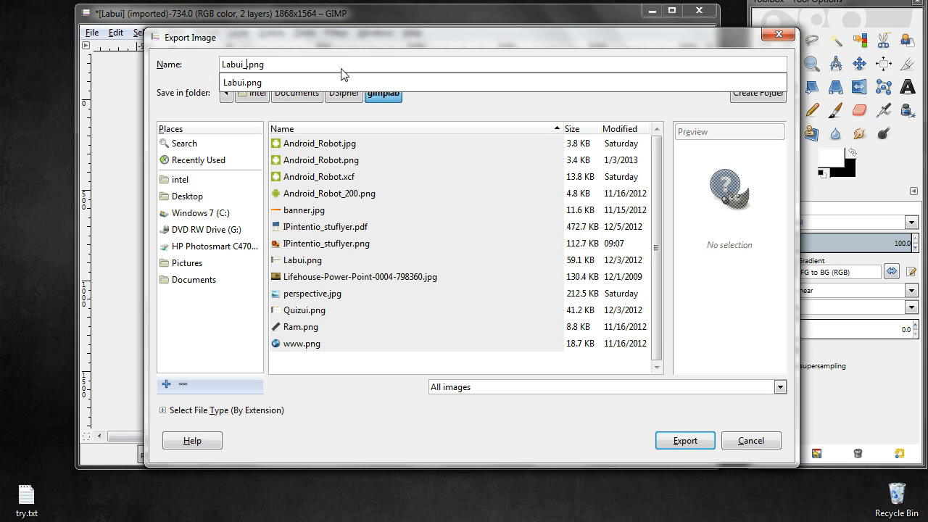
pyautogui.write('_reflec')
pyautogui.press('Return')
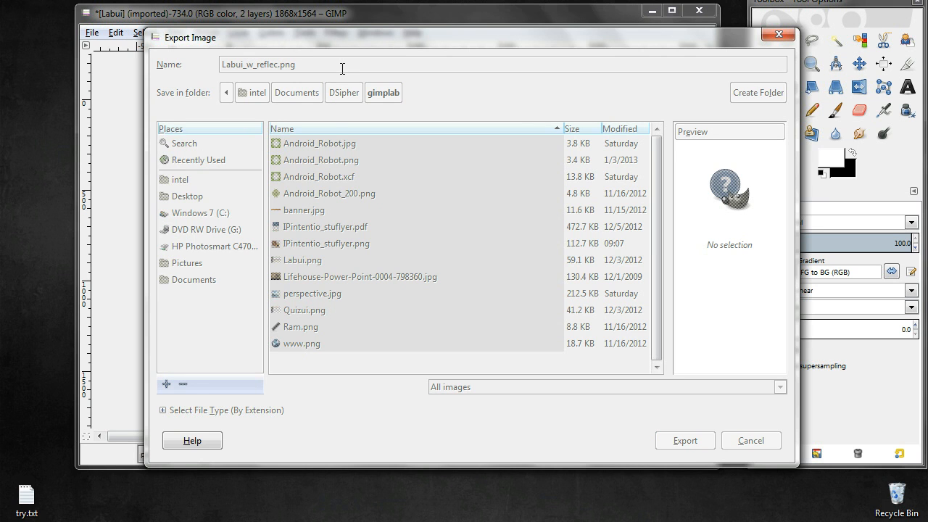
pyautogui.press('Return')
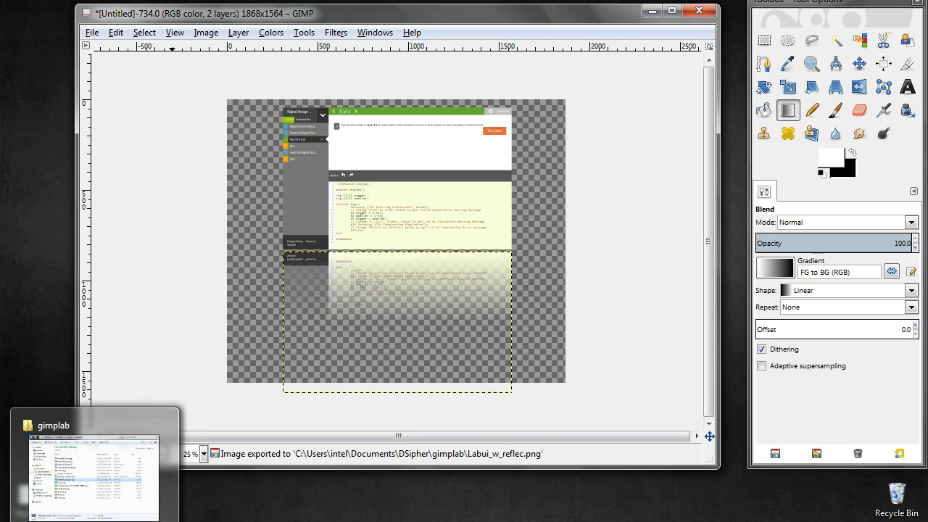
# Switch to the gimplab folder in Windows Explorer, preview Labui_w_reflec.png to check the reflection, and return to the GIMP image
pyautogui.click(97, 521)
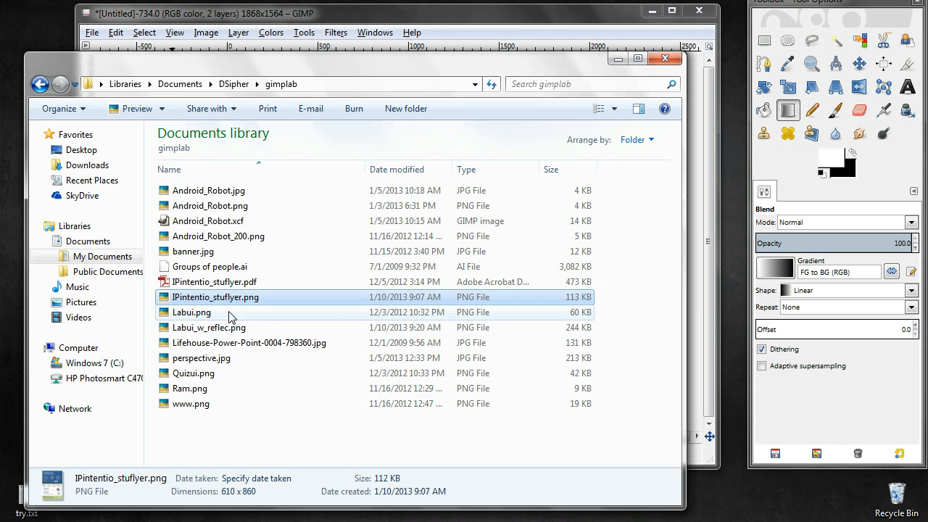
pyautogui.click(491, 85)
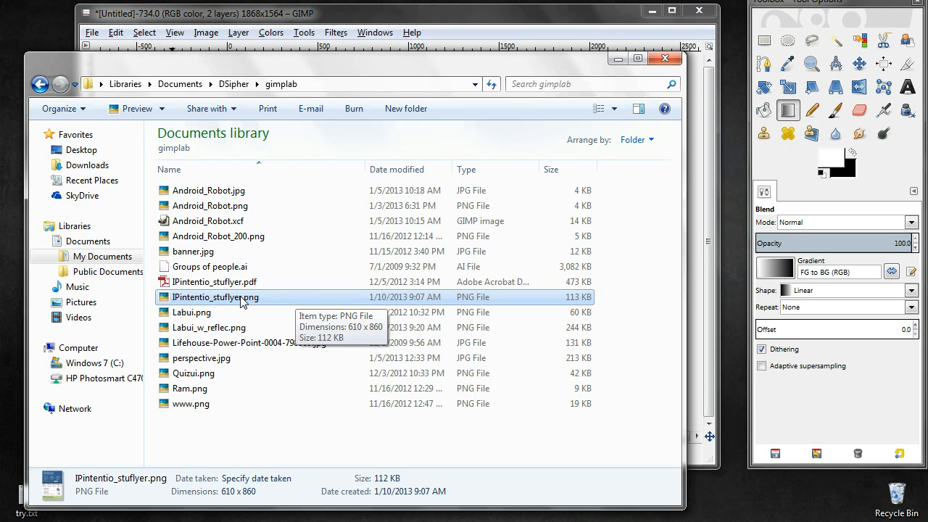
pyautogui.click(237, 328)
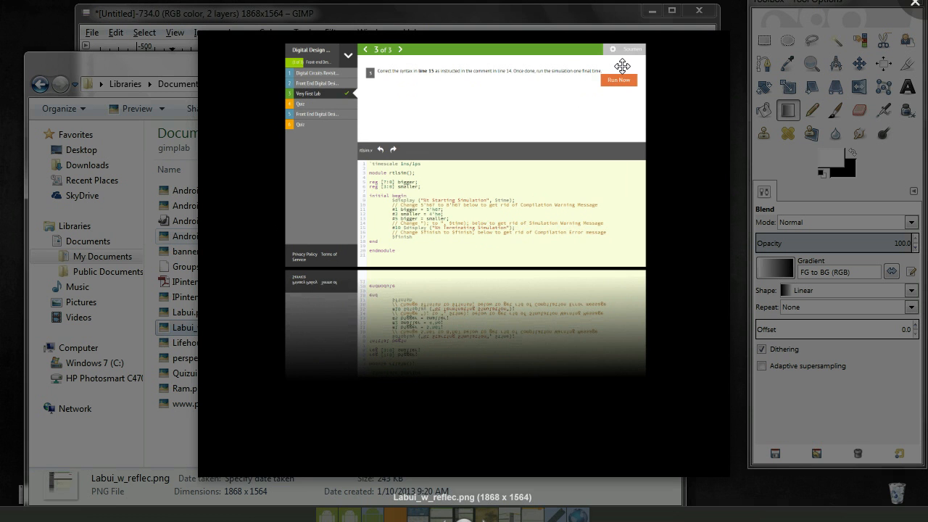
pyautogui.press('Escape')
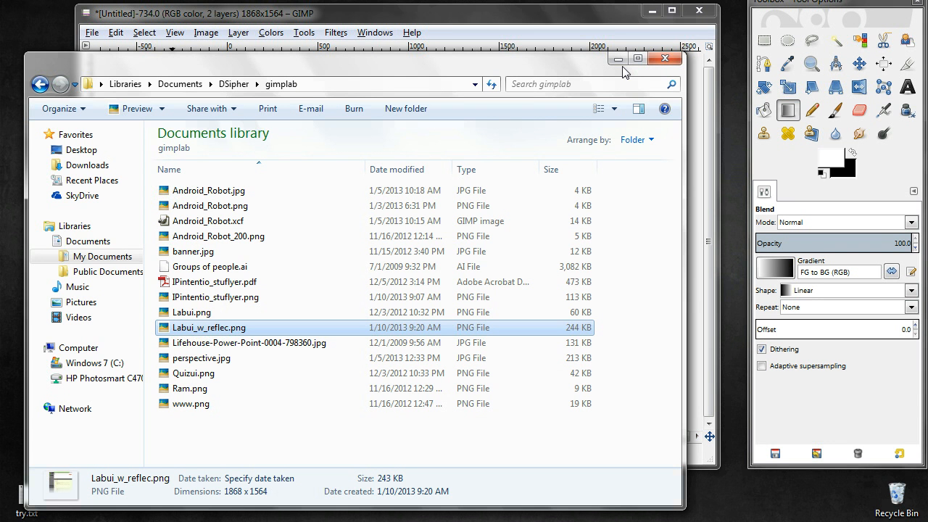
pyautogui.click(618, 60)
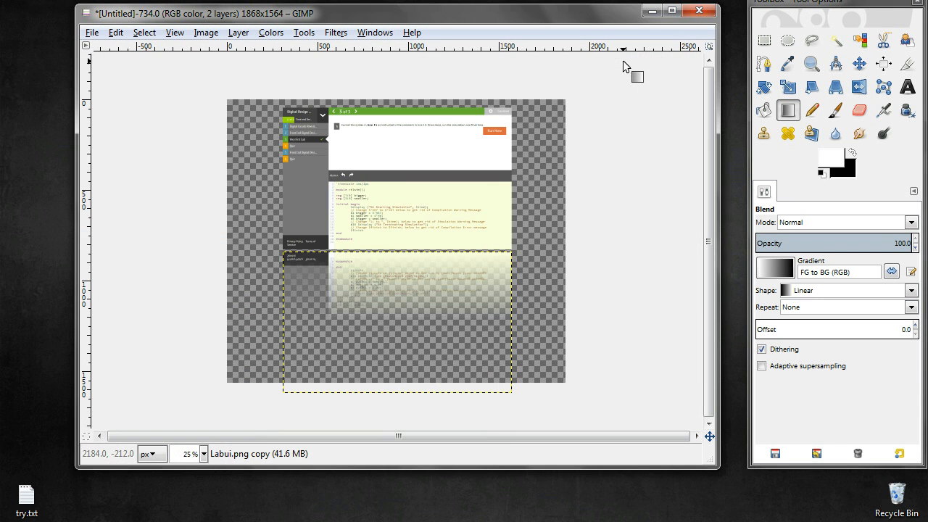